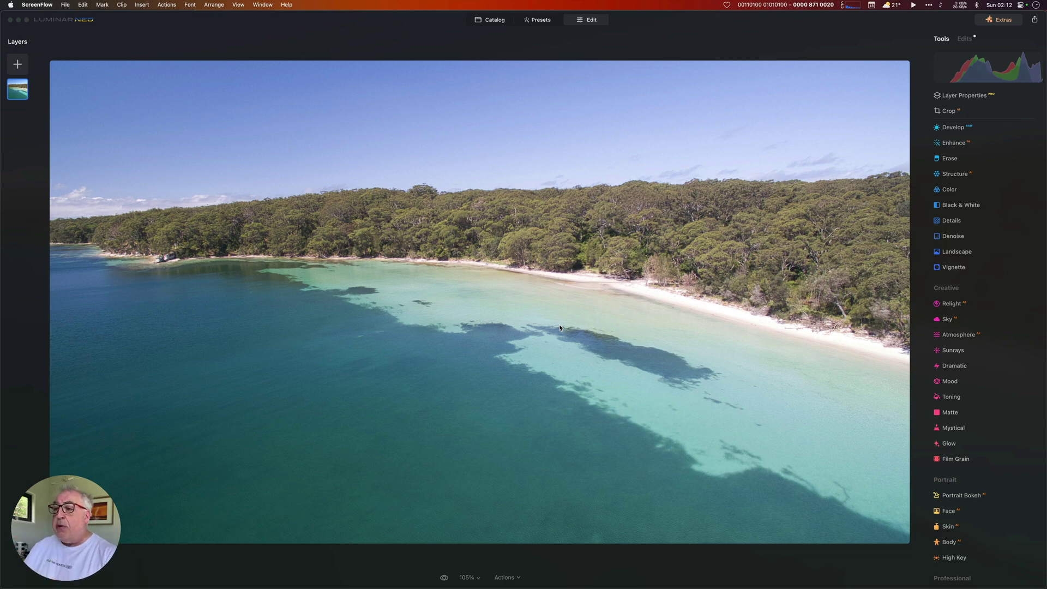
- Click into the Luminar Neo window showing the unedited aerial bay photo to focus it
left_click(603, 218)
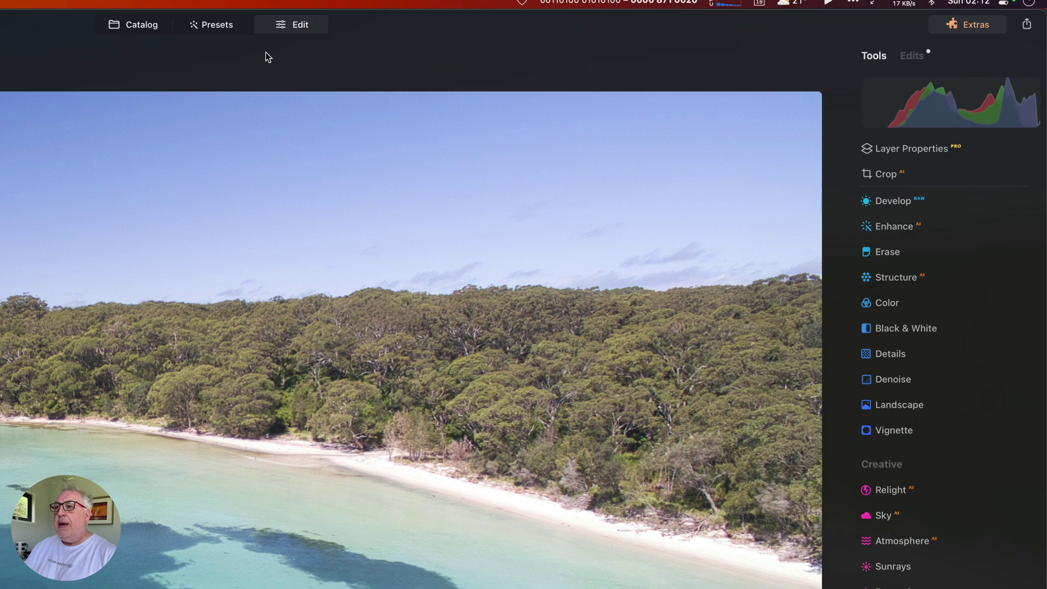
left_click(143, 25)
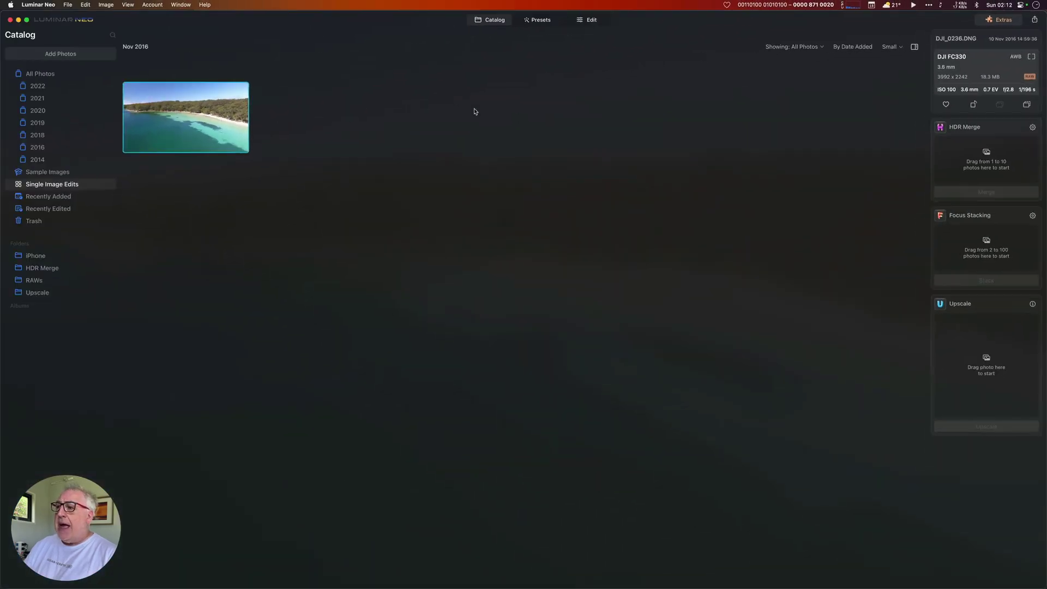
left_click(586, 23)
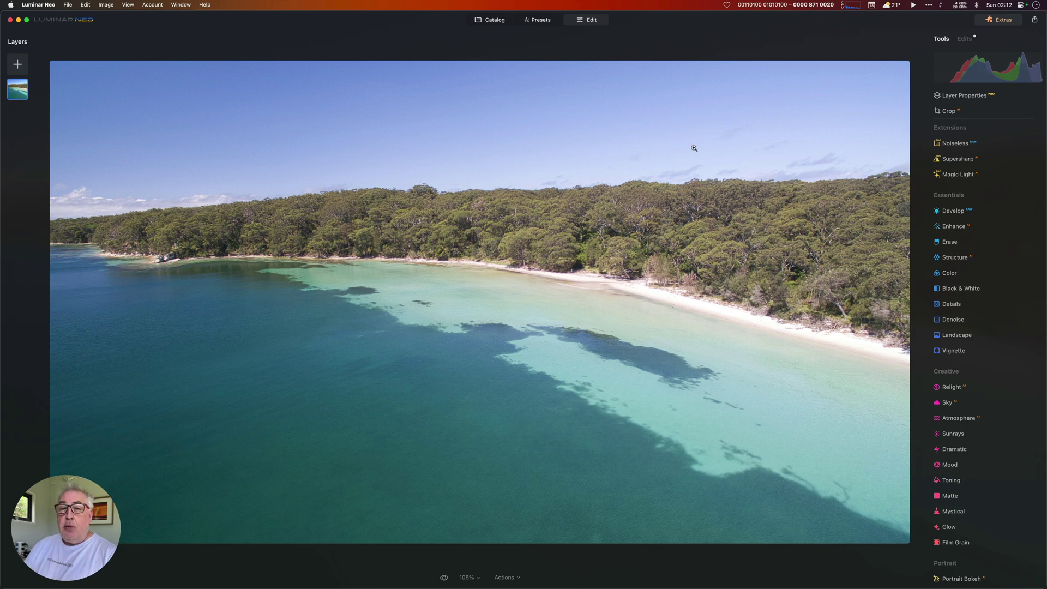
mouse_move(984, 72)
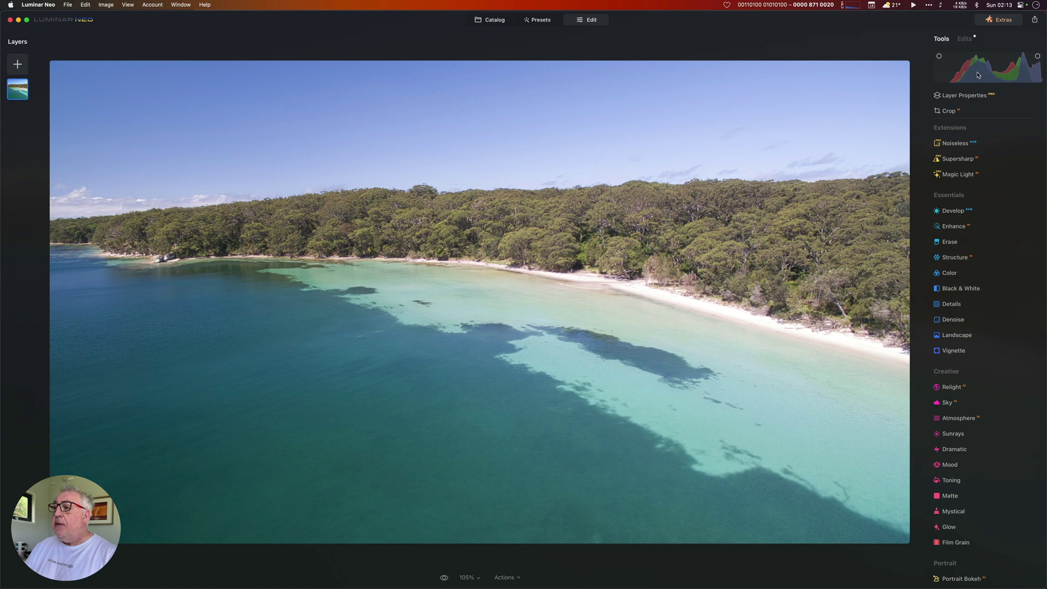
left_click(128, 4)
left_click(478, 42)
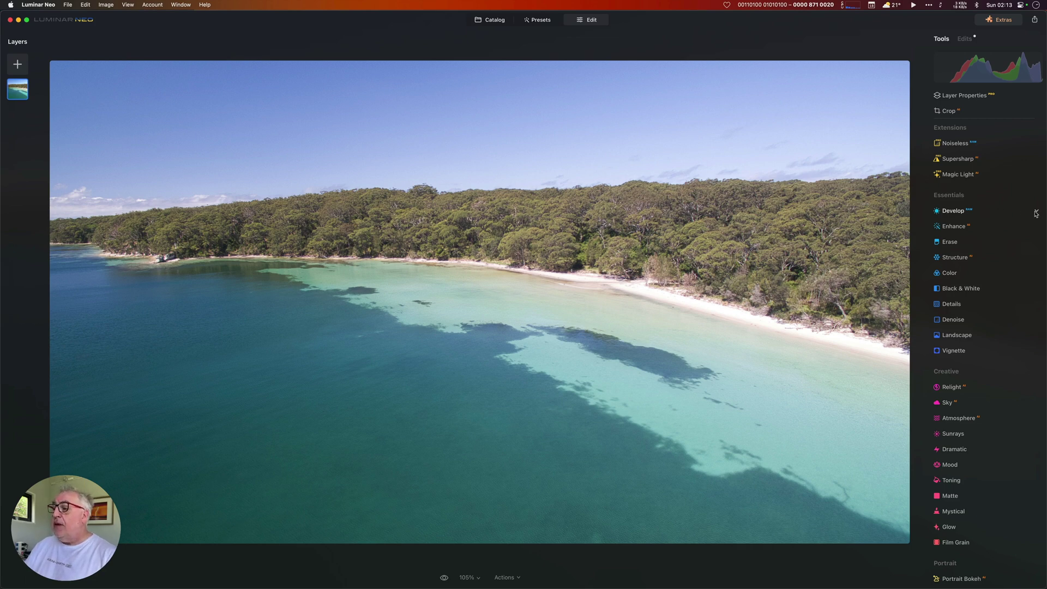
- Expand the Develop tool and lower Highlights to about -14
left_click(987, 215)
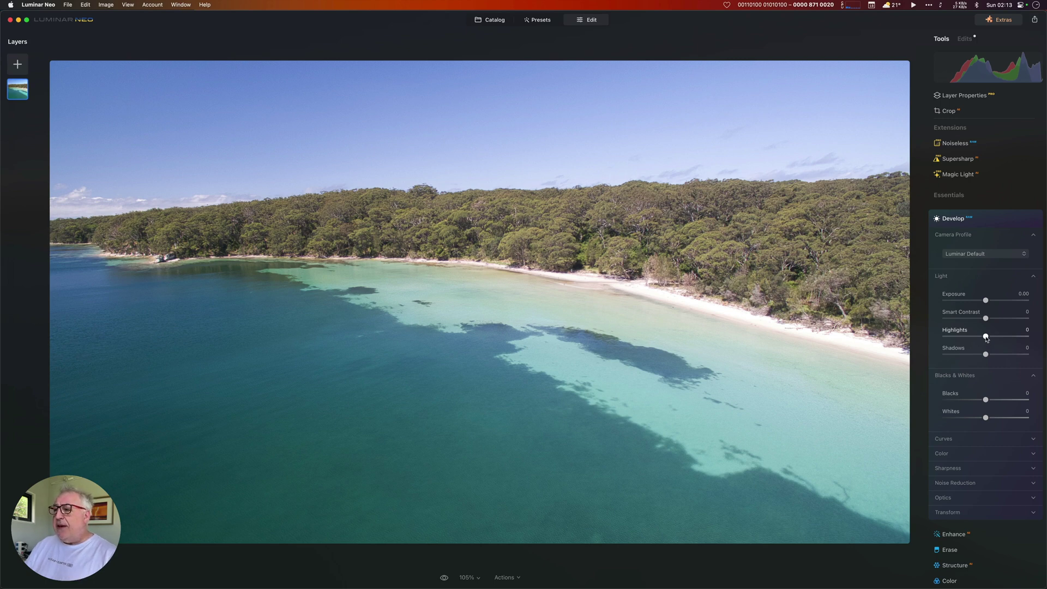
left_click_drag(987, 338, 980, 337)
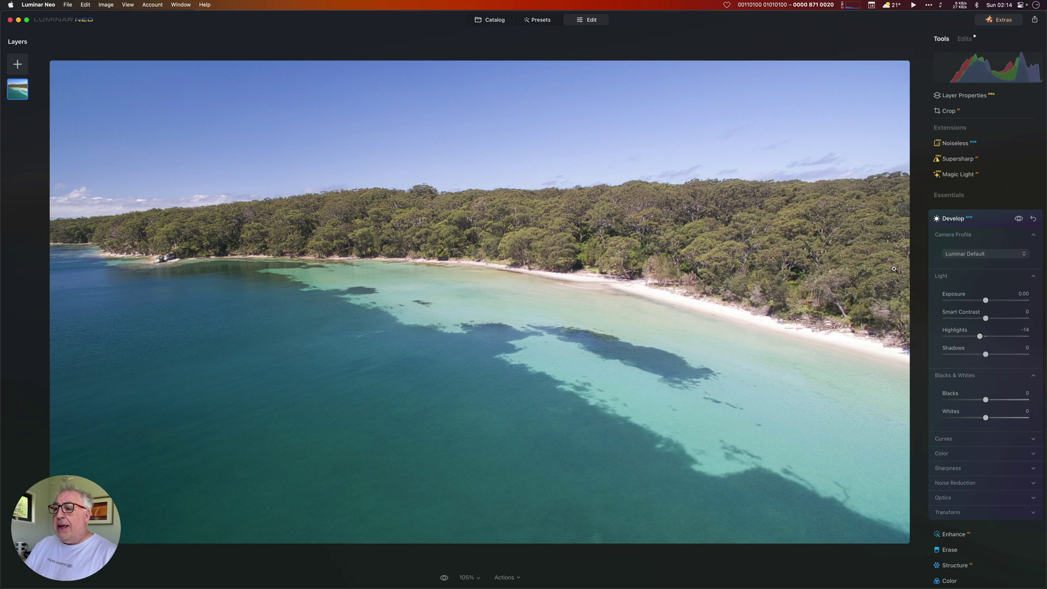
- Darken Blacks to -51 in the Develop tool
left_click(1032, 277)
left_click(1033, 278)
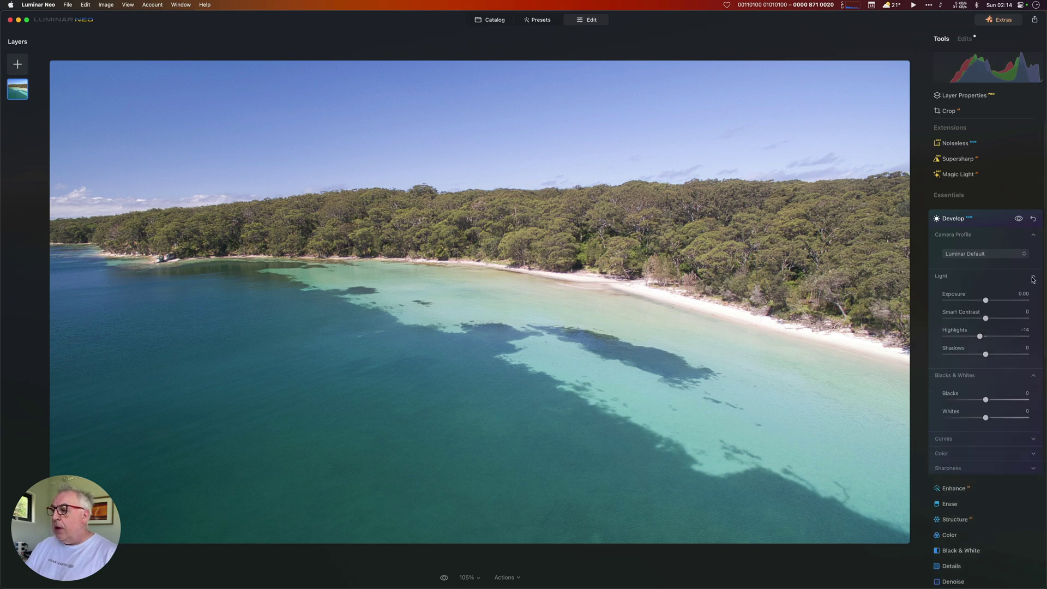
left_click(1032, 277)
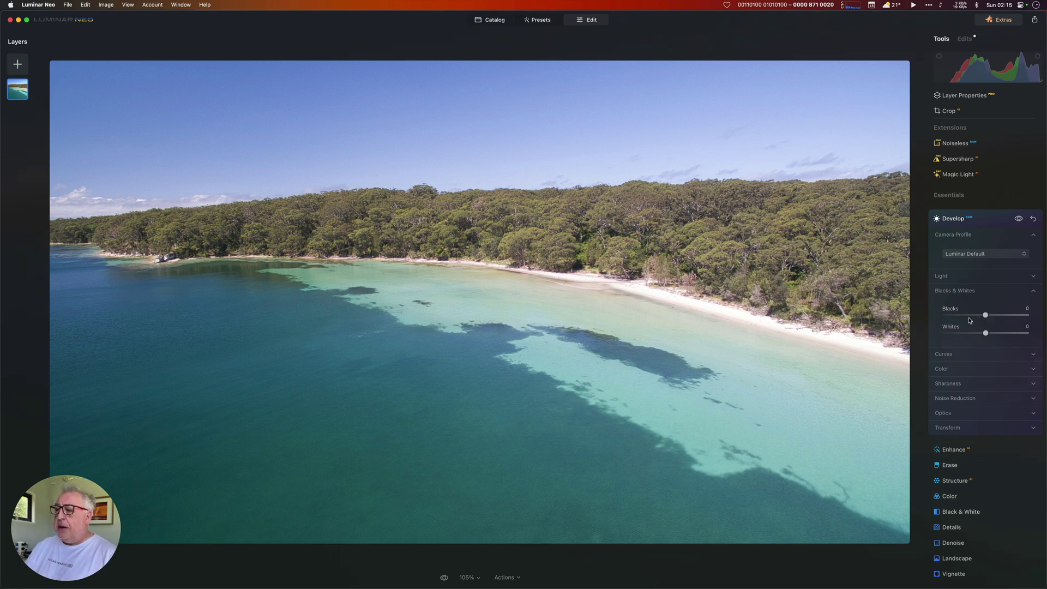
left_click_drag(985, 315, 965, 319)
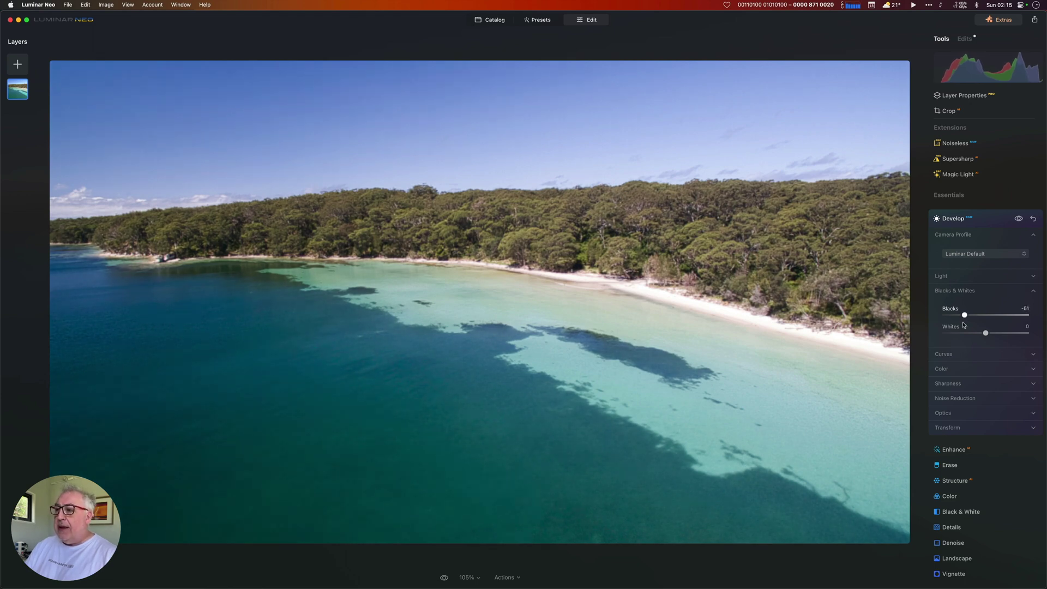
- Compare the edit against the original, then leave Whites at 0
left_click(445, 578)
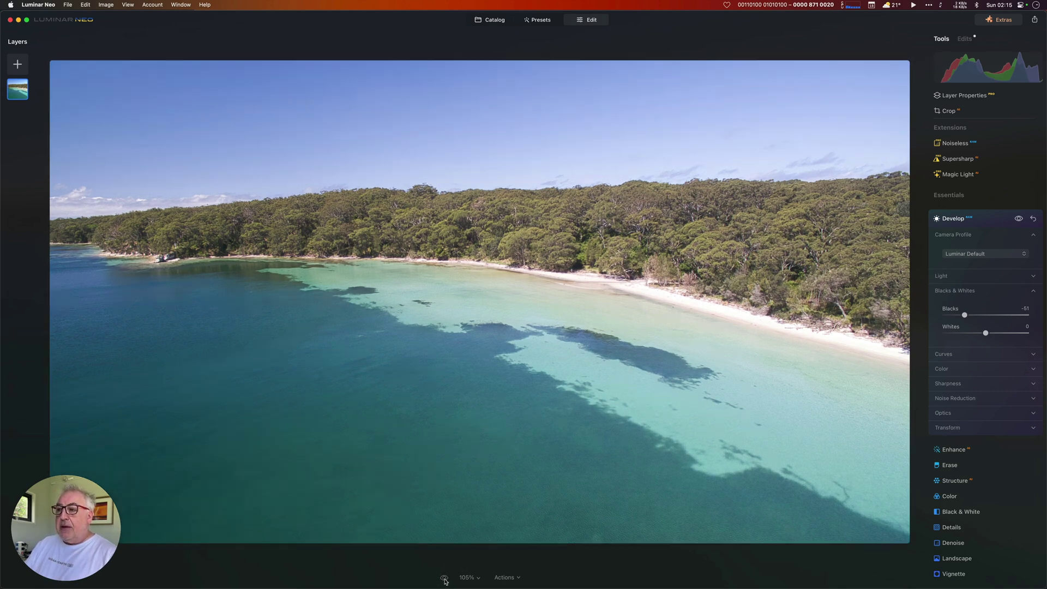
left_click(445, 578)
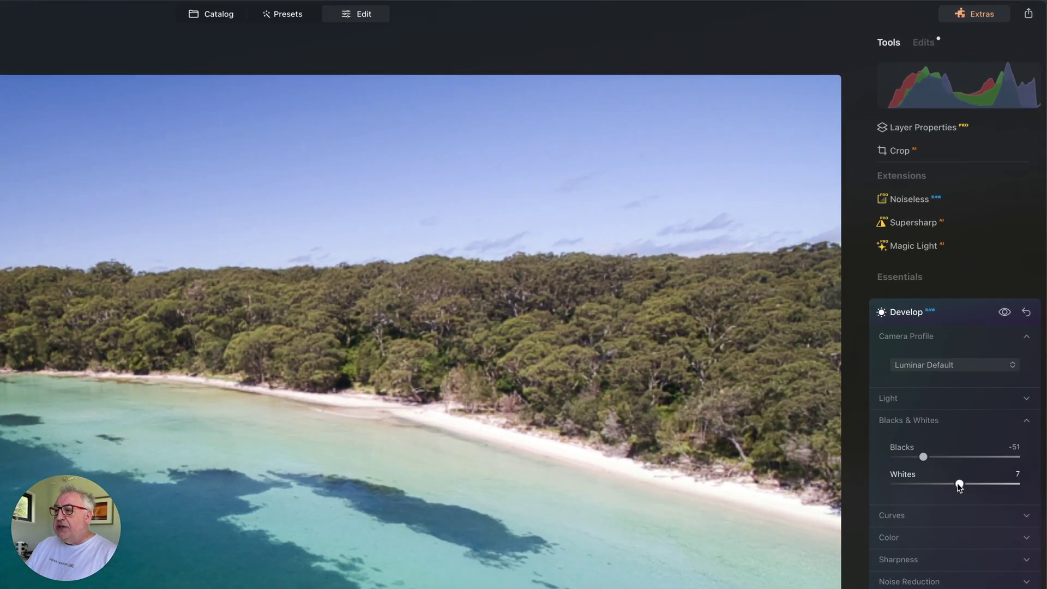
left_click_drag(981, 364, 984, 365)
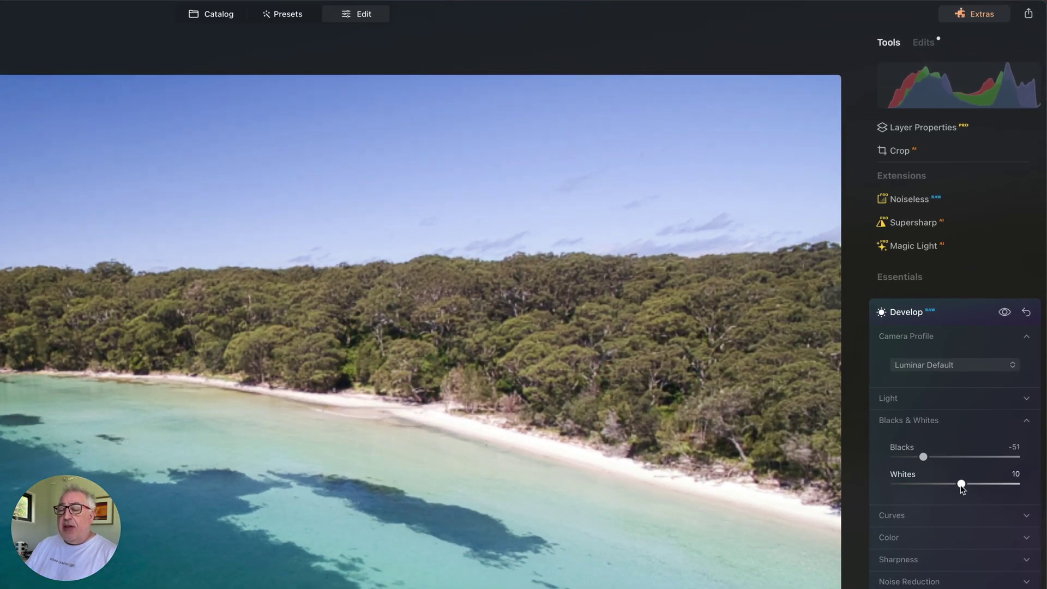
left_click_drag(960, 484, 955, 484)
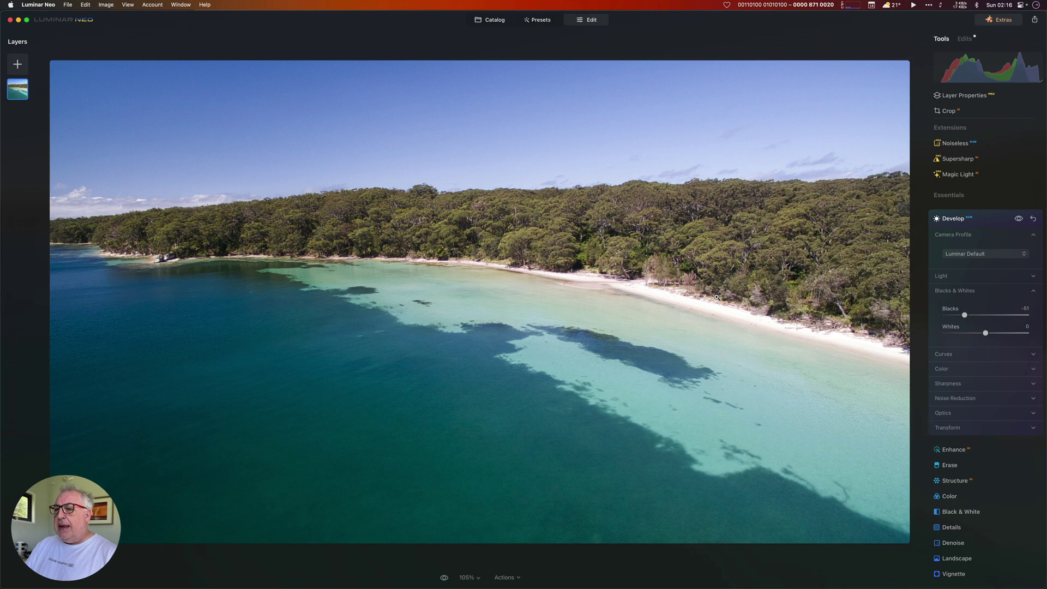
- Open Color and try warmer and cooler temperatures, then reset to As Shot (Temperature 4938, Tint 29)
left_click(1033, 354)
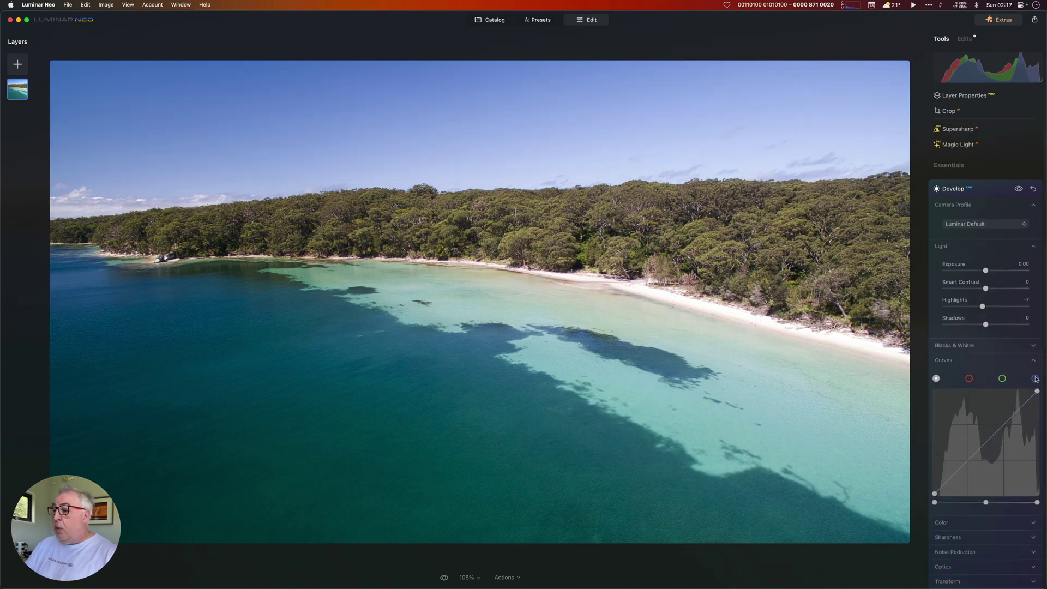
left_click(1035, 362)
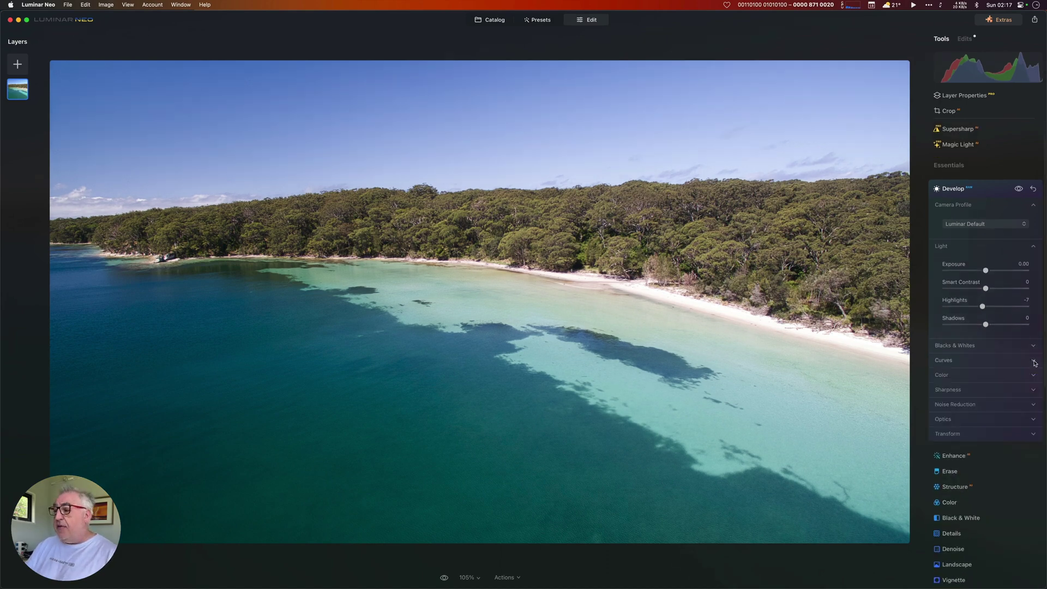
left_click(1035, 377)
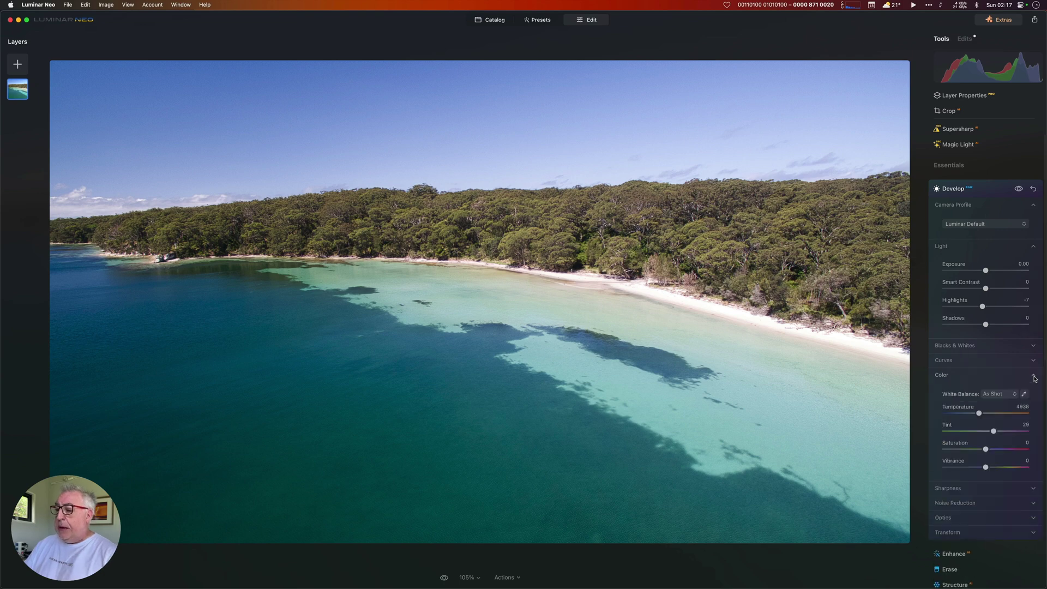
scroll(998, 393, "down", 4)
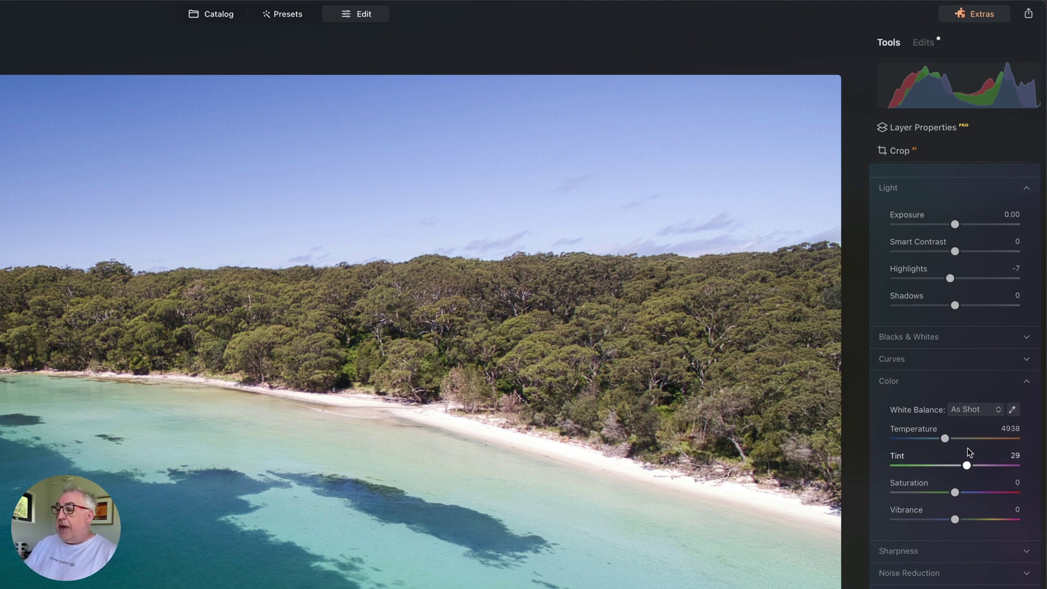
left_click_drag(945, 439, 951, 441)
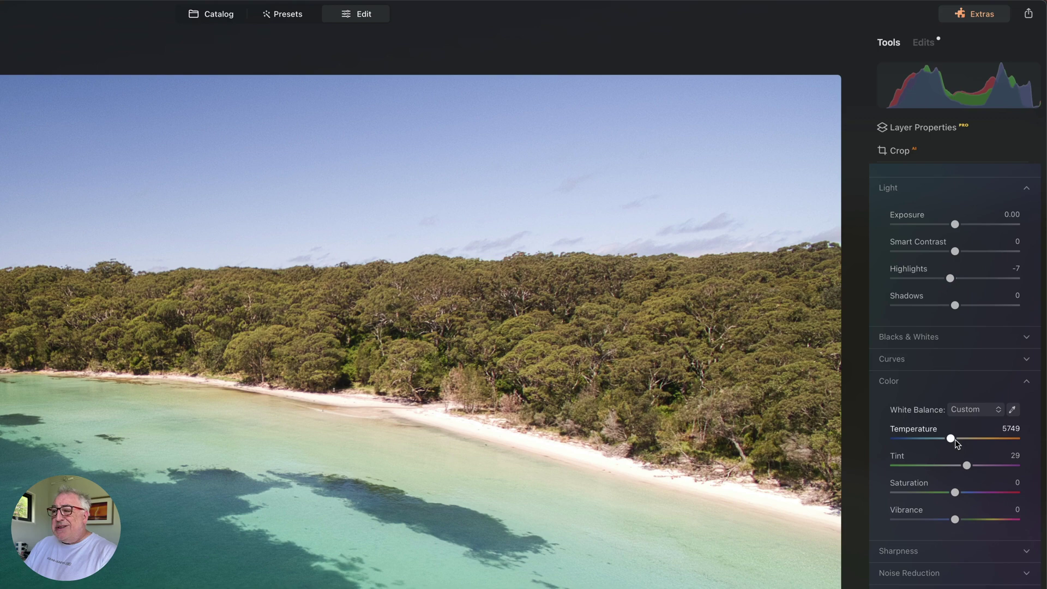
left_click_drag(953, 441, 943, 441)
double_click(943, 441)
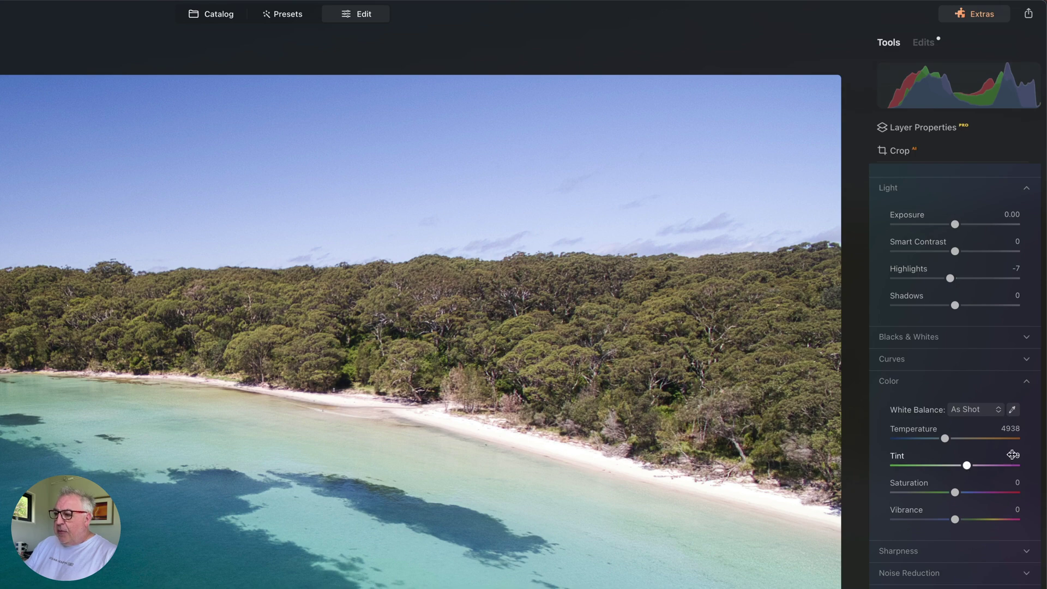
- Set Tint to 21, Vibrance to 34 and Saturation to 5
left_click_drag(967, 467, 964, 466)
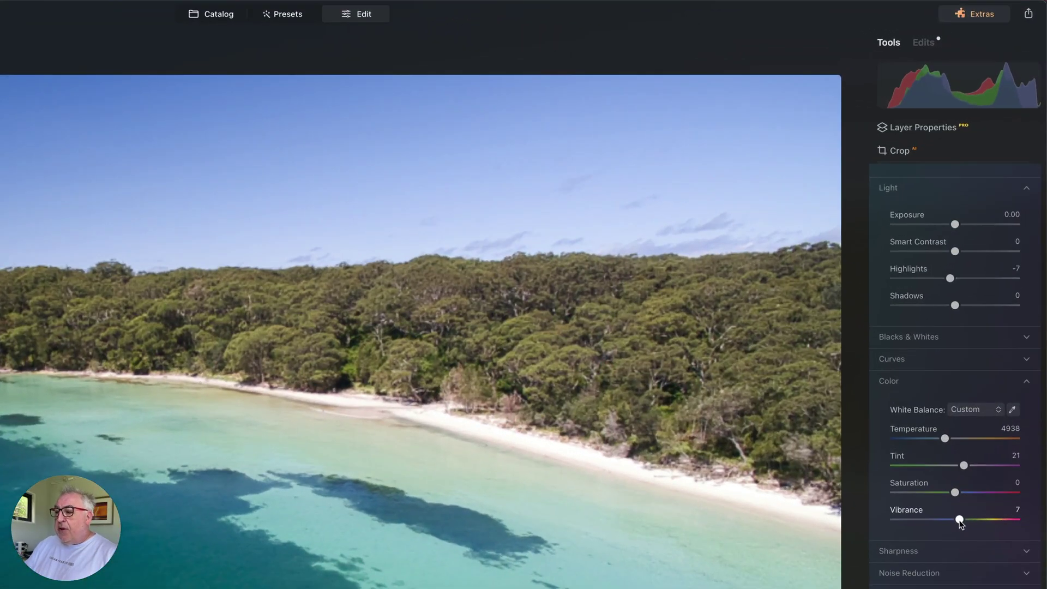
left_click_drag(988, 356, 993, 359)
left_click_drag(966, 522, 978, 522)
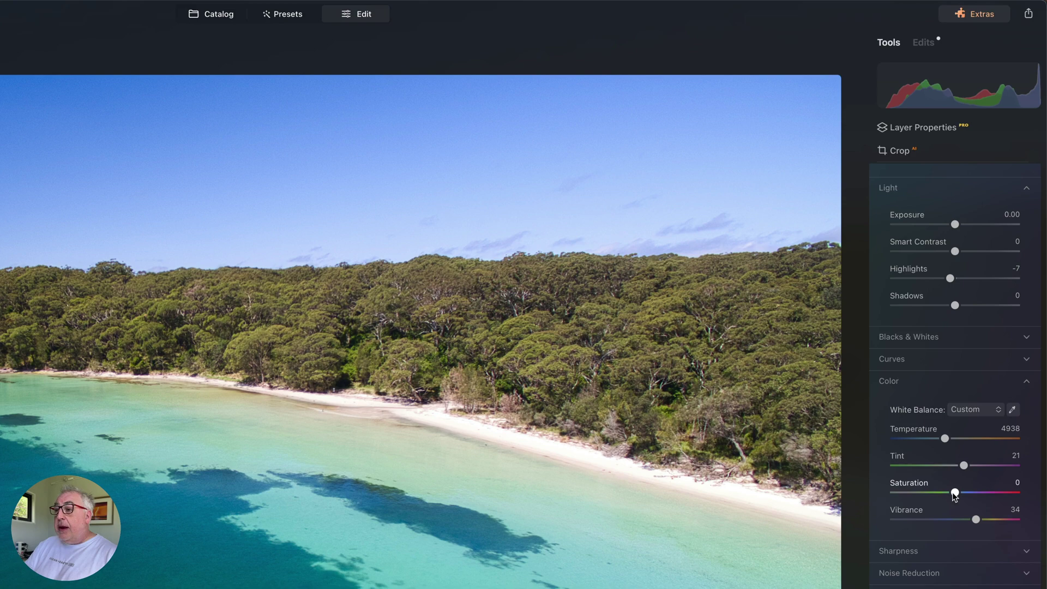
left_click_drag(955, 493, 959, 495)
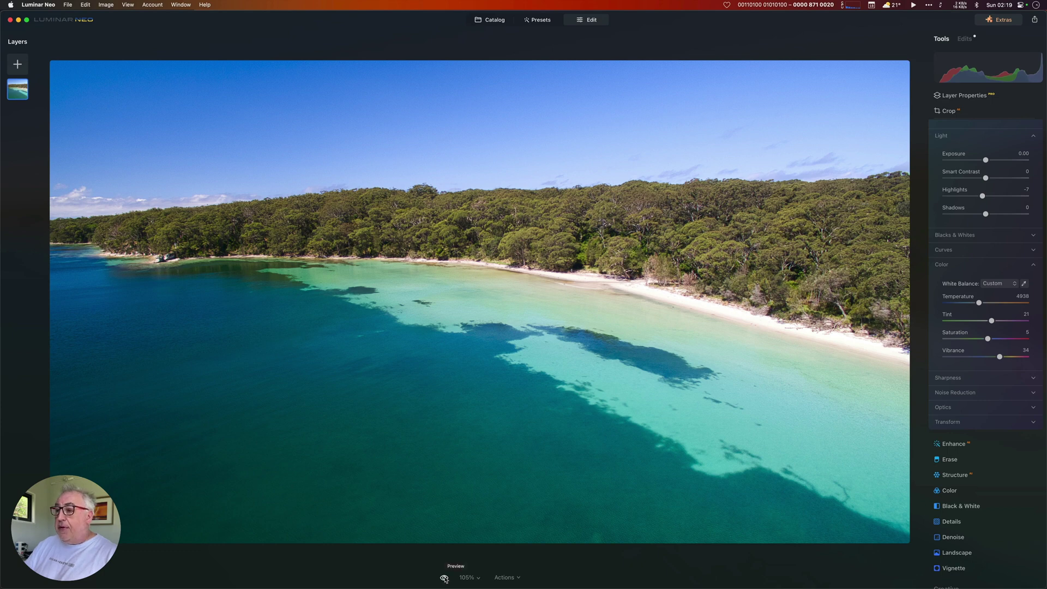
left_click(445, 578)
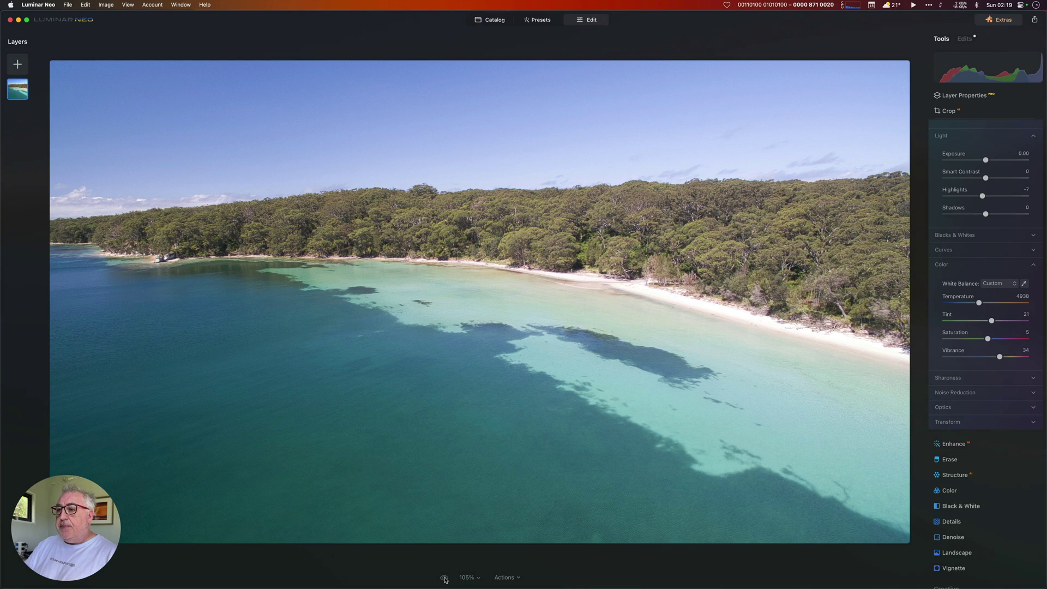
left_click(444, 578)
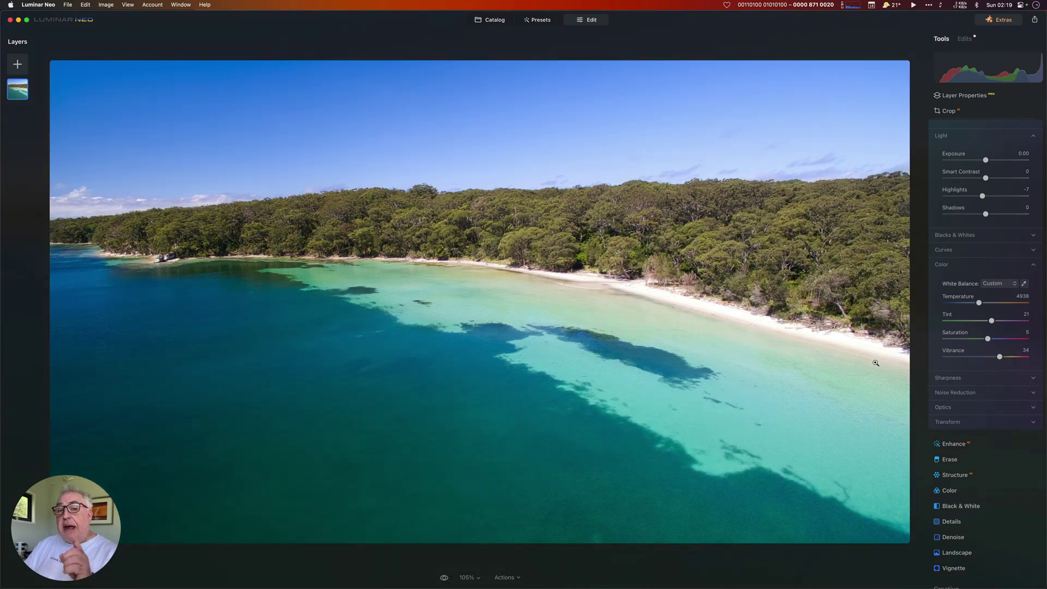
scroll(1022, 364, "up", 2)
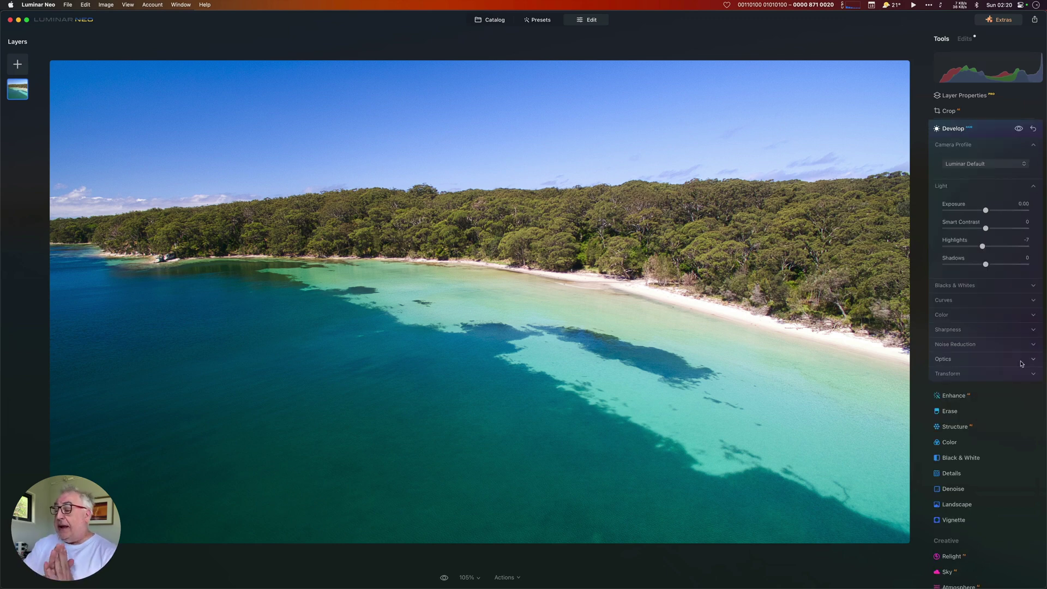
- Expand Optics and test Auto Distortion Corrections, leaving it unticked
left_click(1021, 362)
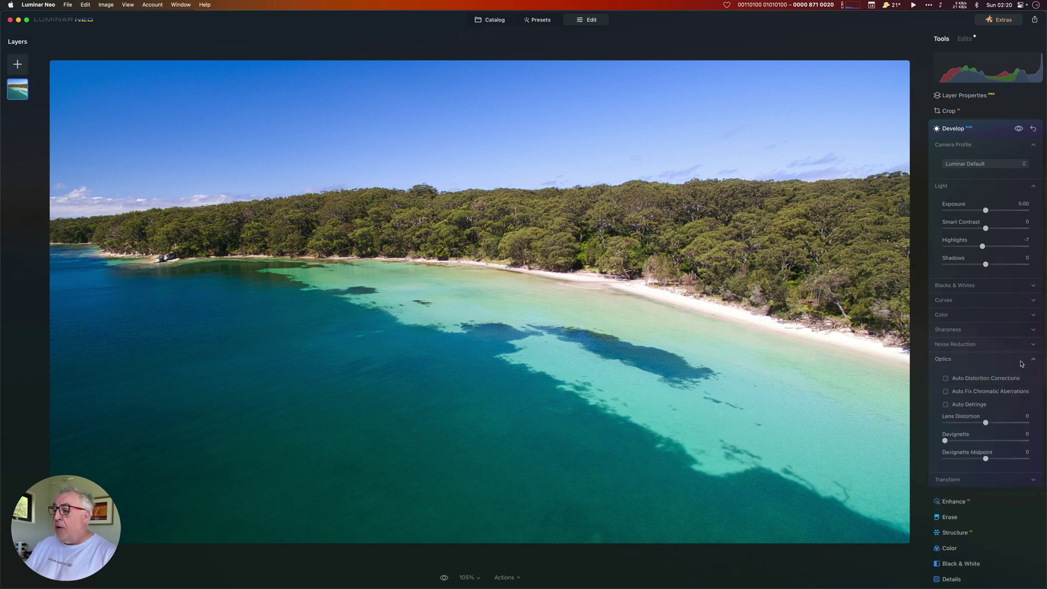
left_click(946, 379)
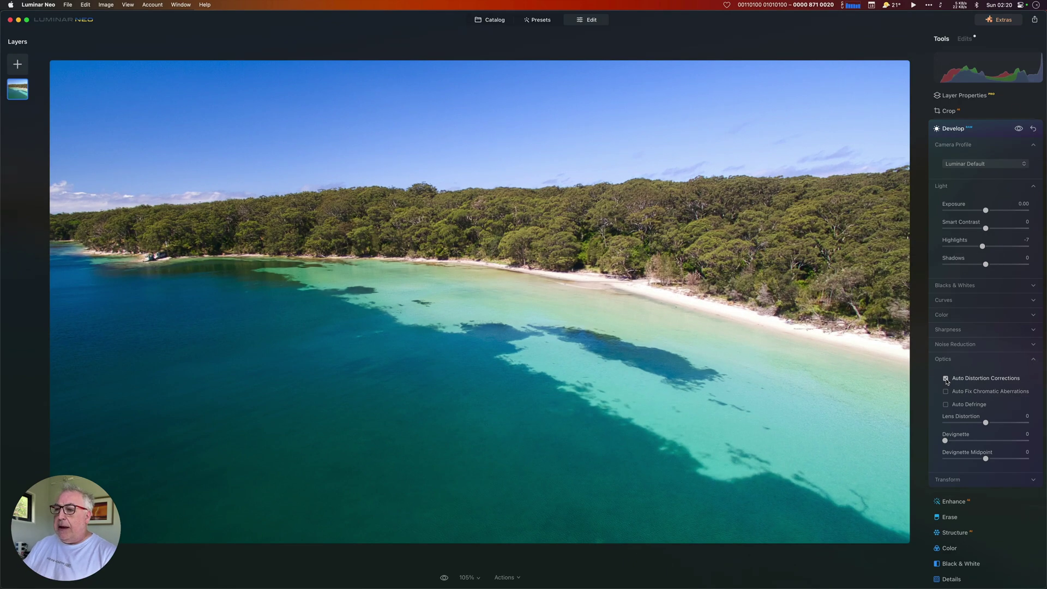
left_click(947, 379)
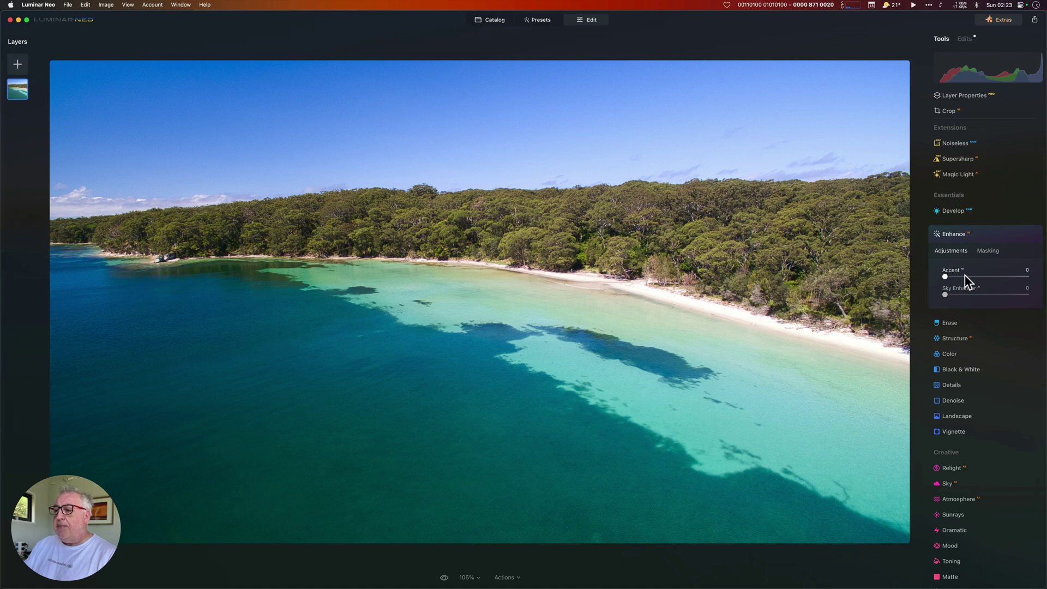
- Raise Enhance Accent to 46 and compare the photo with Enhance on and off
left_click_drag(964, 276, 984, 276)
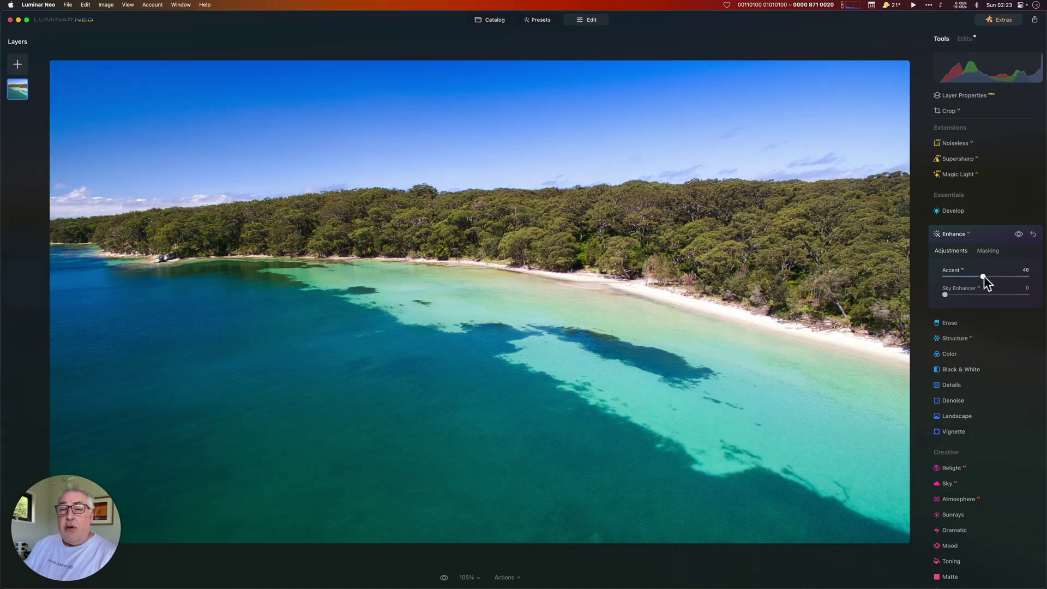
left_click(1019, 235)
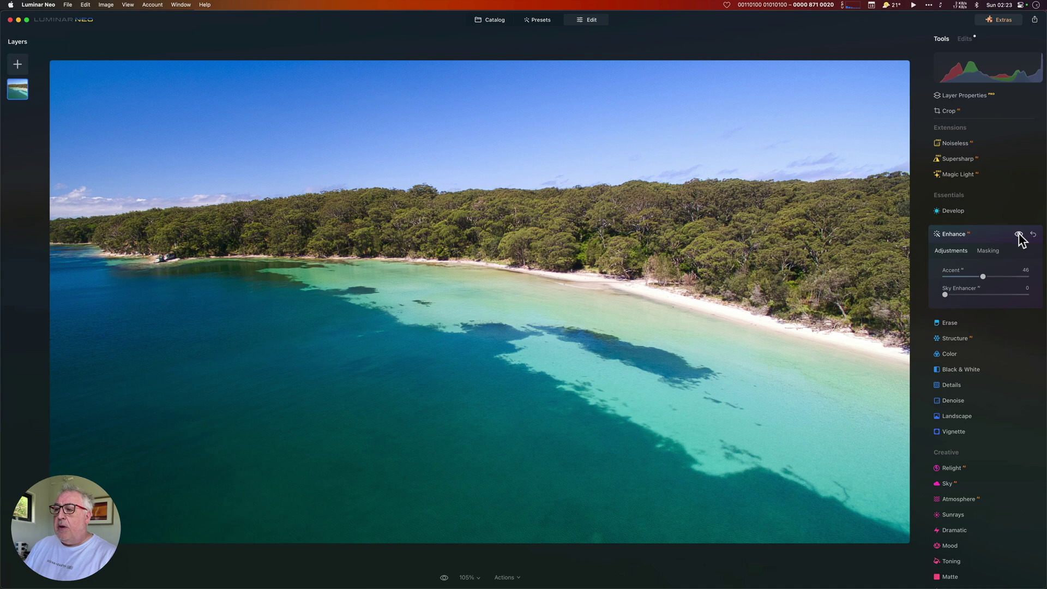
left_click(1018, 234)
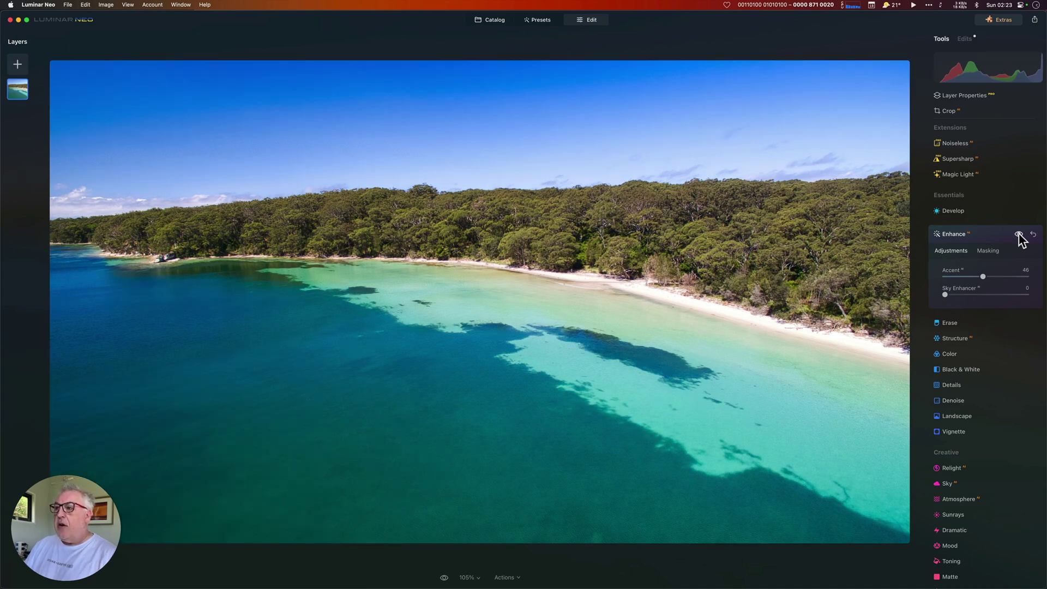
left_click(1019, 235)
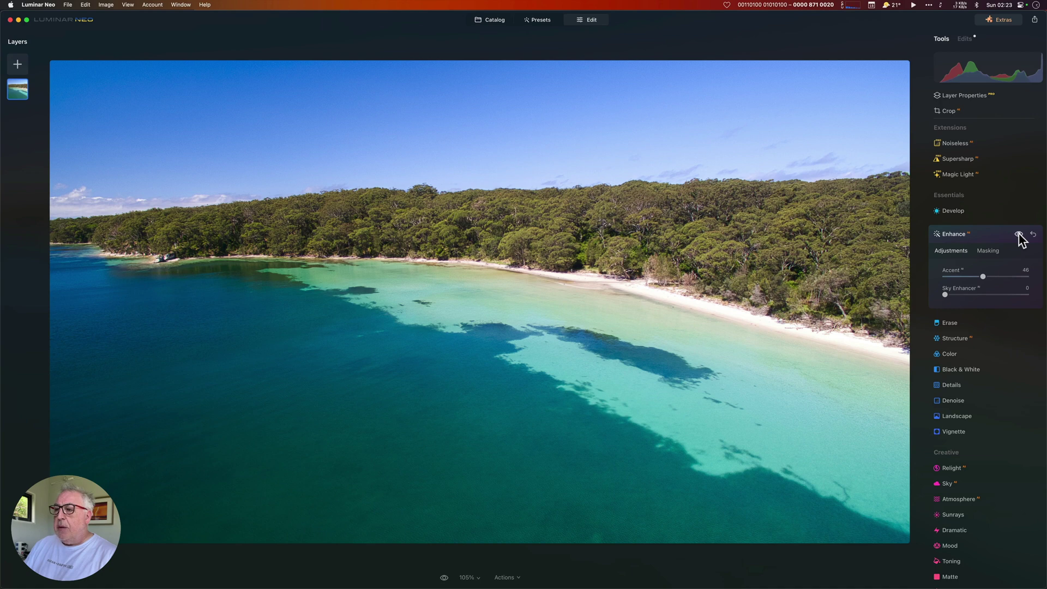
left_click(1018, 235)
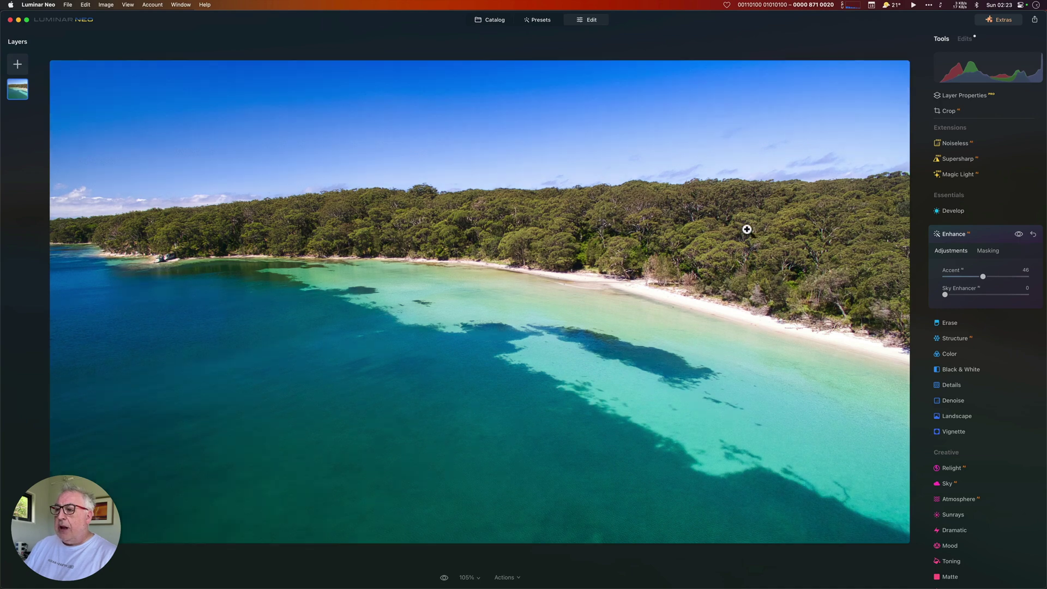
left_click(1018, 235)
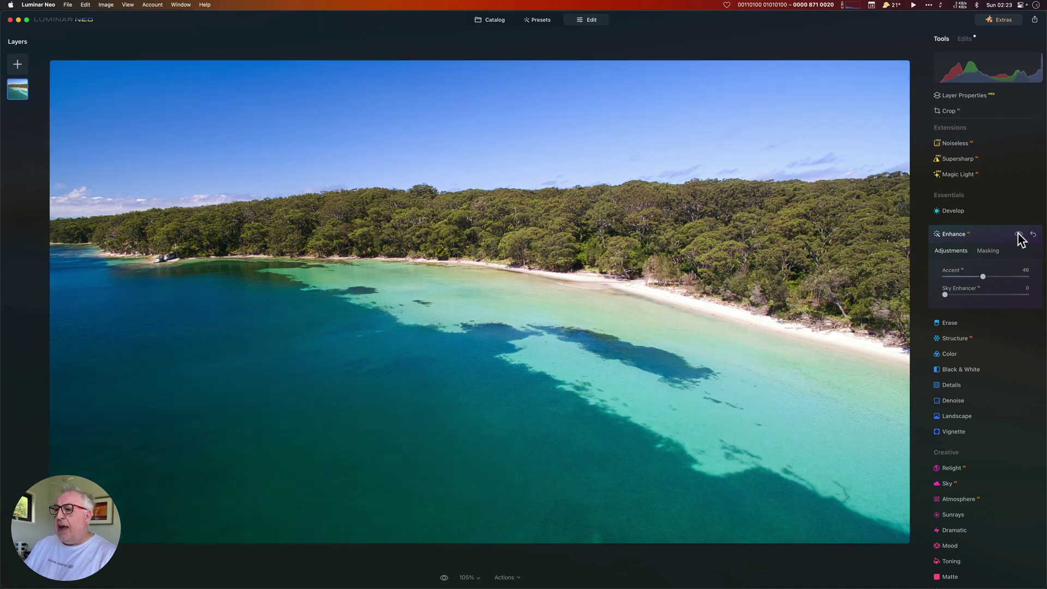
left_click(1018, 235)
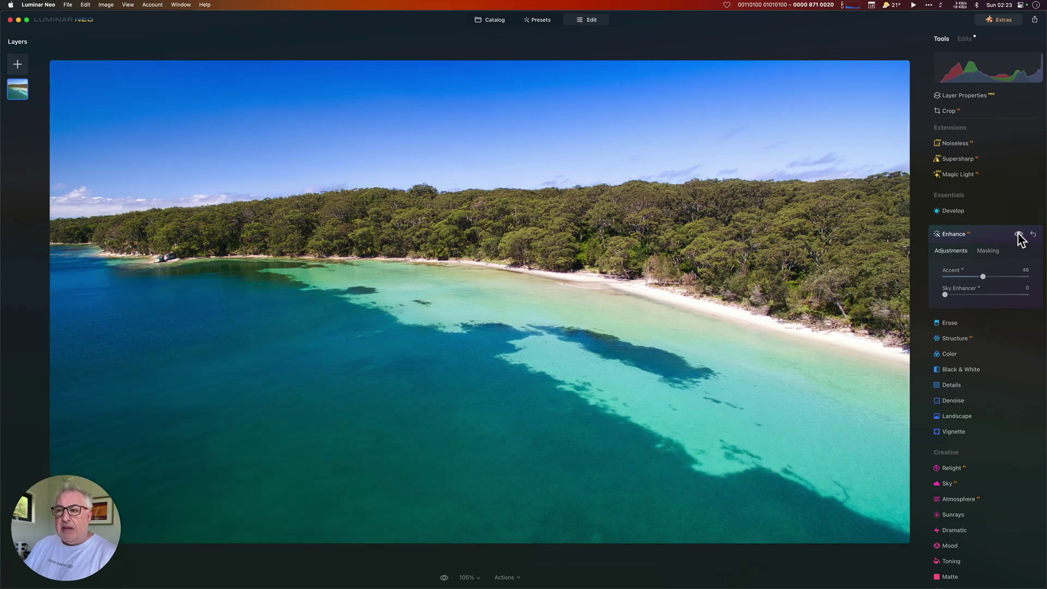
left_click(1018, 235)
left_click(1018, 235)
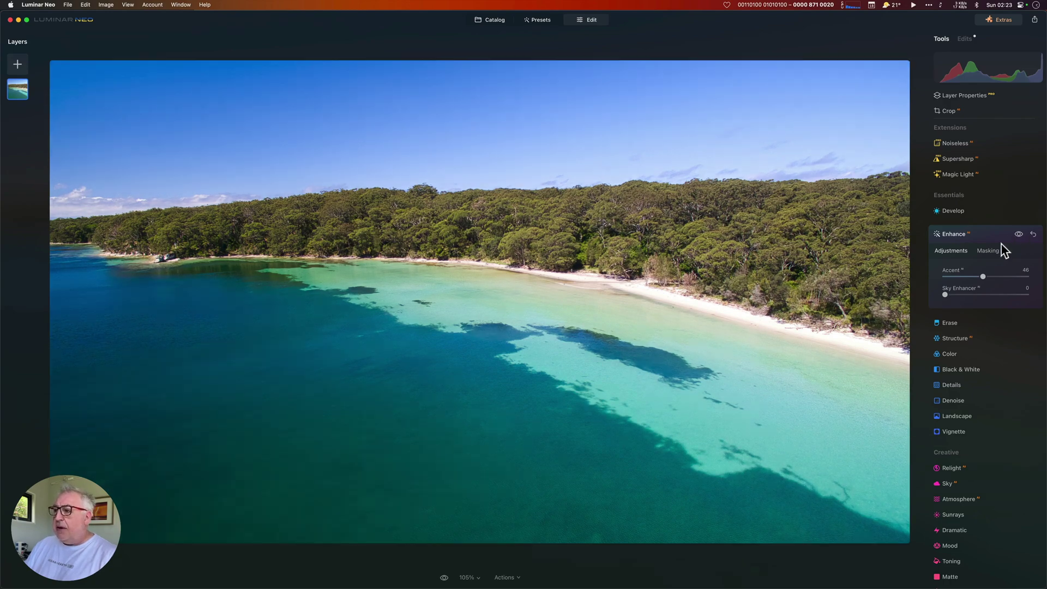
- Lower Accent to 11 and recheck it against the photo without Enhance
left_click_drag(983, 276, 954, 277)
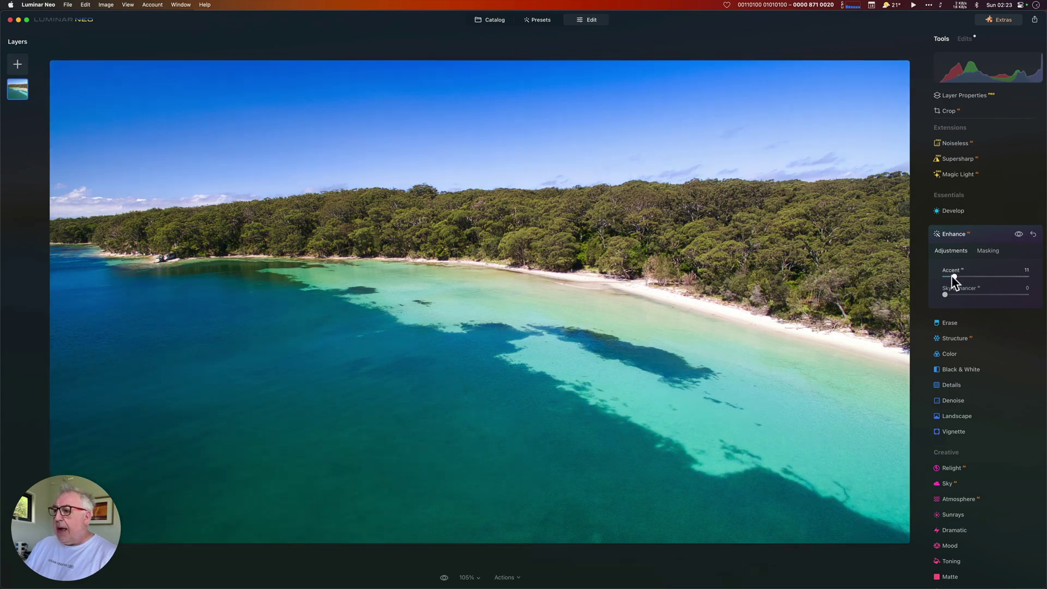
left_click(1019, 235)
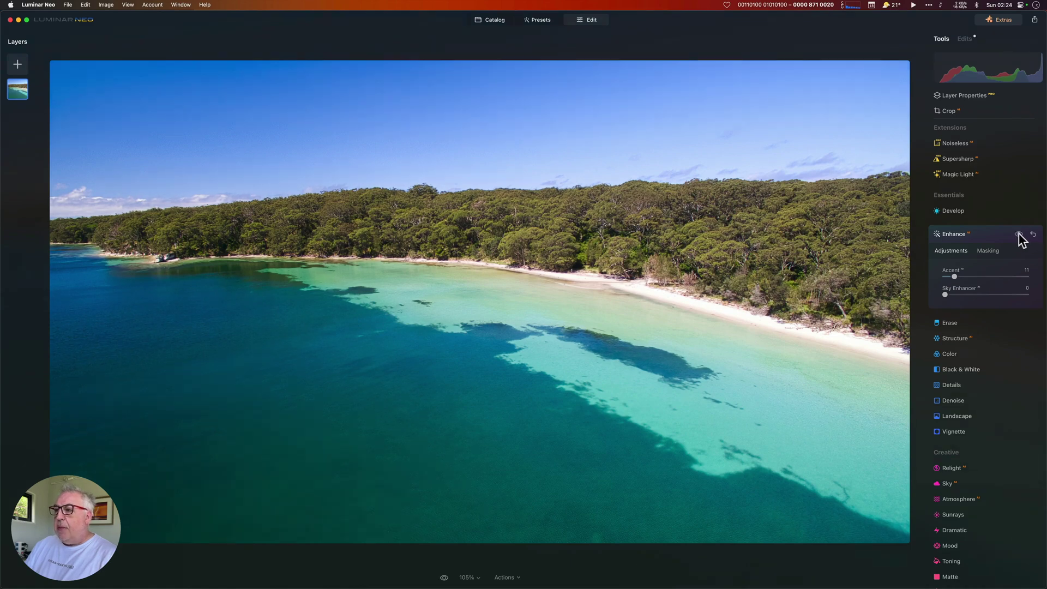
left_click(1019, 235)
left_click(1019, 234)
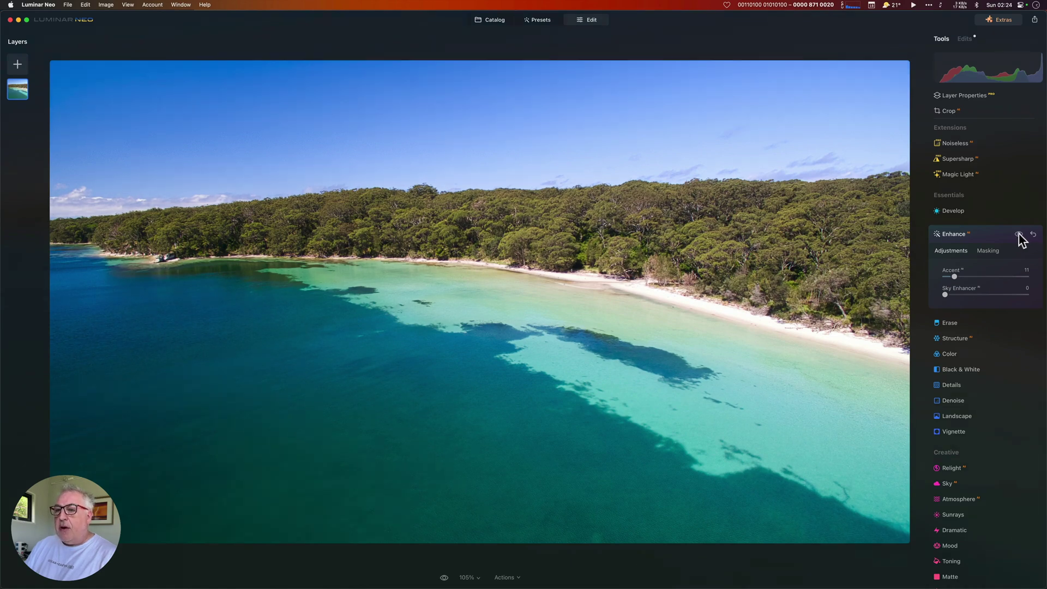
left_click(1018, 235)
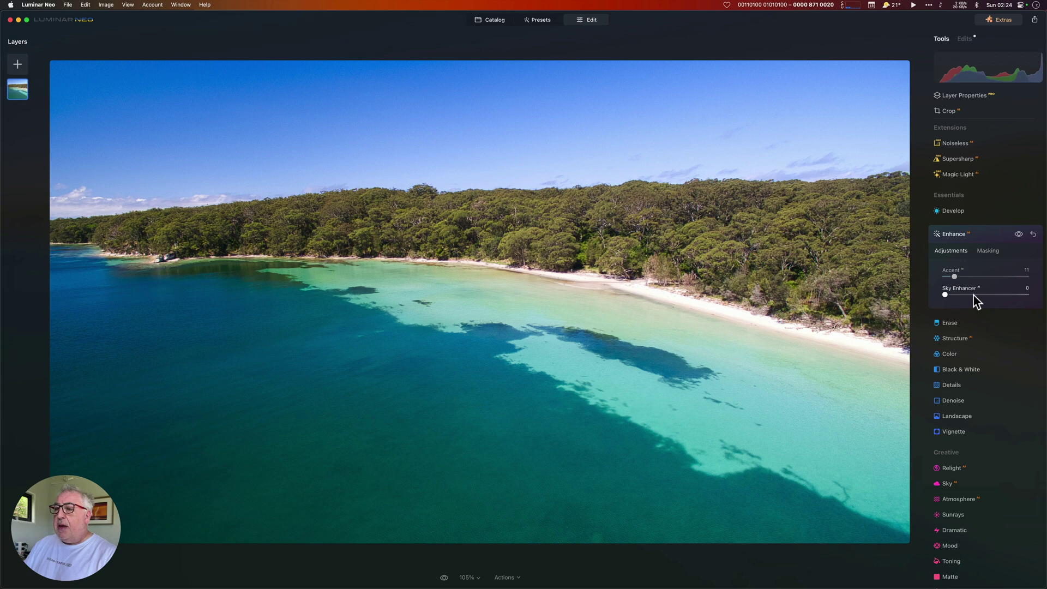
- Set Sky Enhancer to 21, compare with Enhance off, then collapse Enhance and expand Landscape
left_click(964, 294)
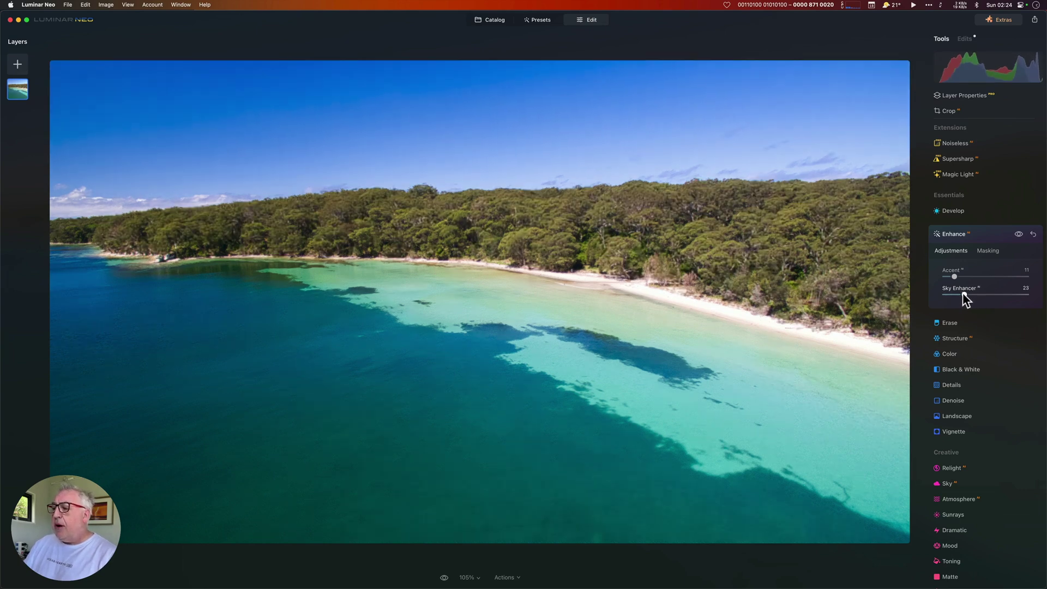
left_click_drag(963, 293, 962, 293)
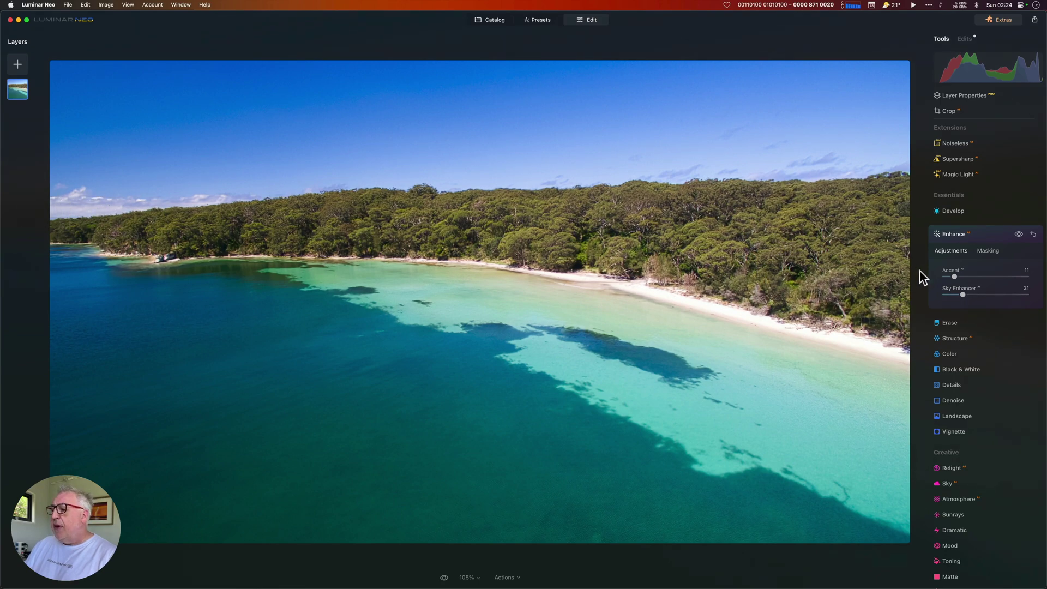
left_click(1019, 234)
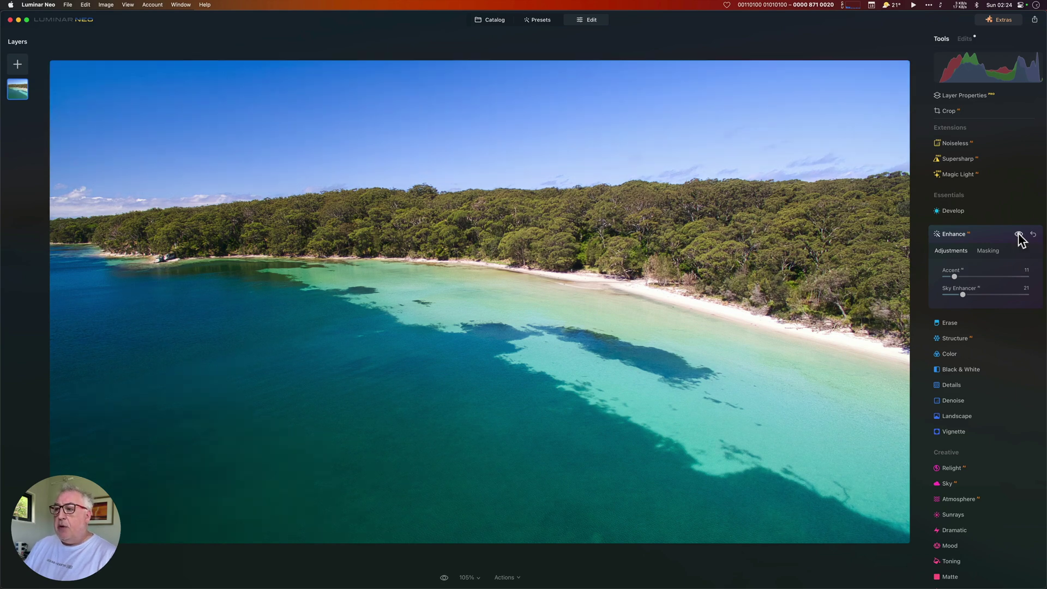
left_click(1019, 235)
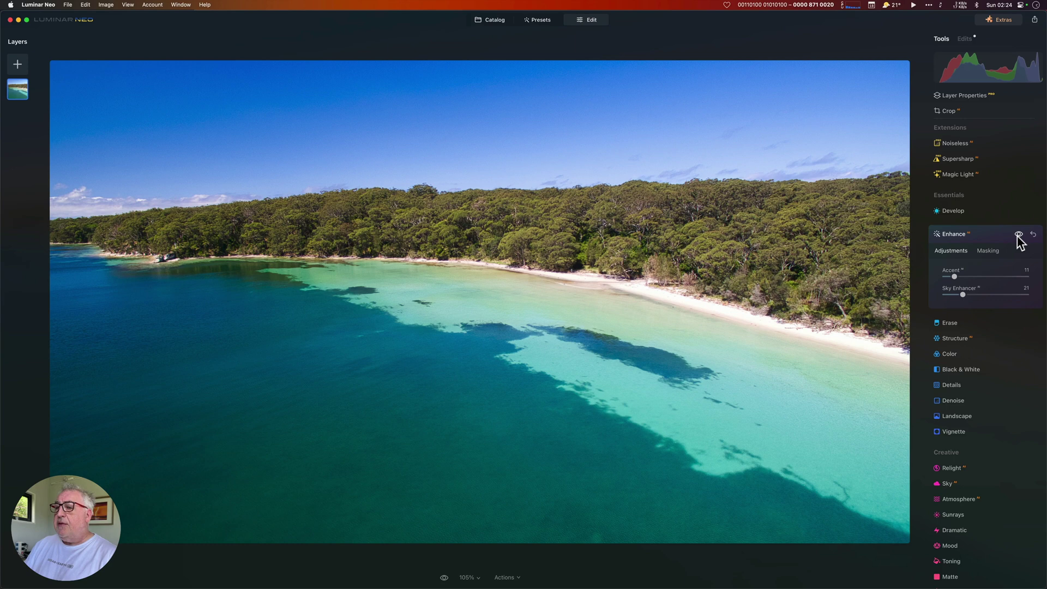
left_click(1014, 235)
left_click(991, 336)
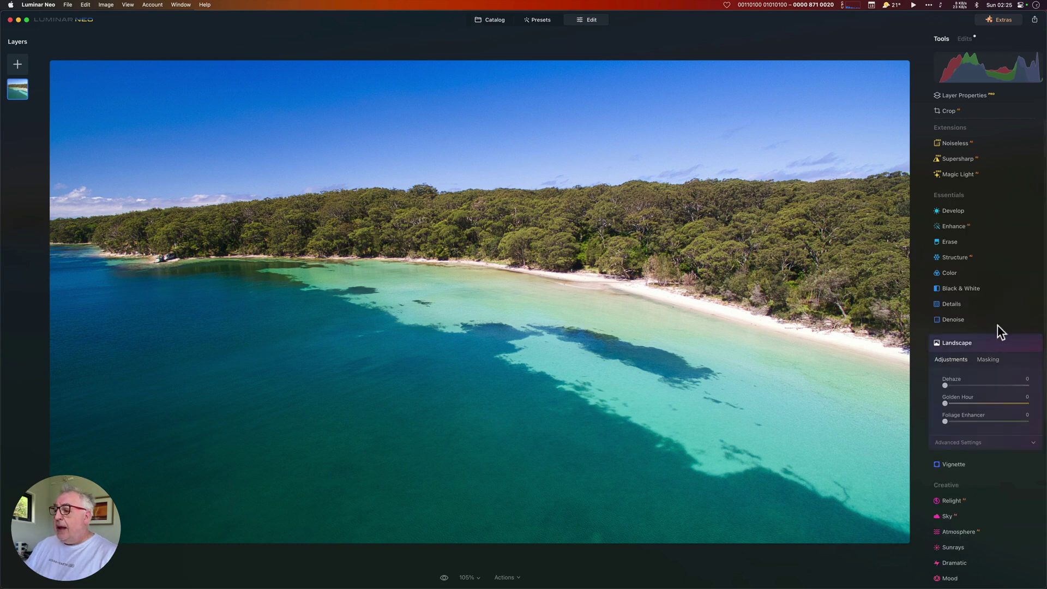
- Raise Landscape's Foliage Enhancer to 22, leaving Dehaze and Golden Hour at 0
scroll(994, 345, "down", 4)
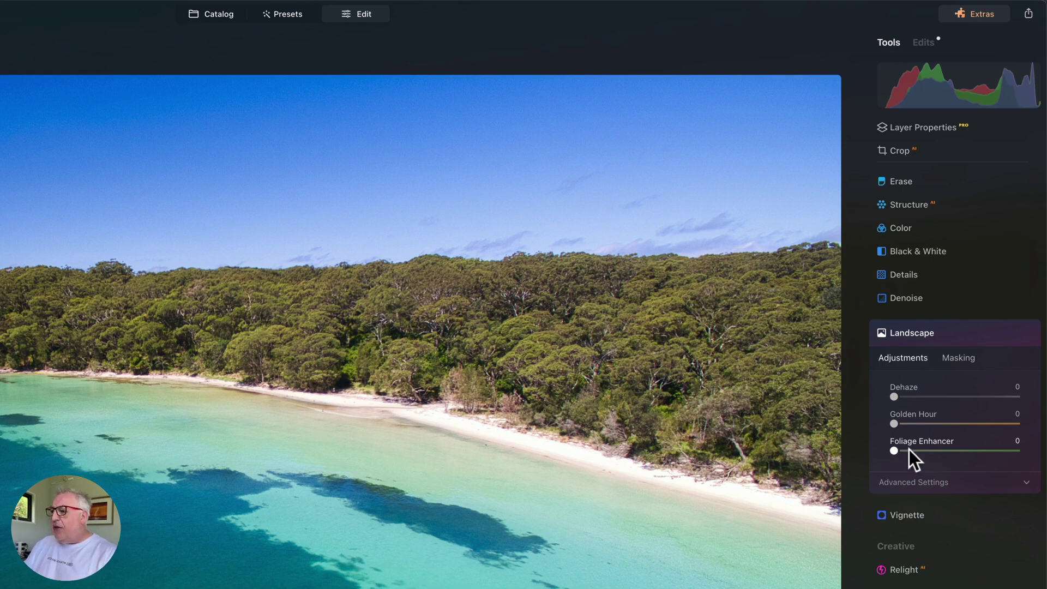
mouse_move(908, 450)
left_mouse_down()
mouse_move(891, 450)
mouse_move(914, 450)
left_mouse_up()
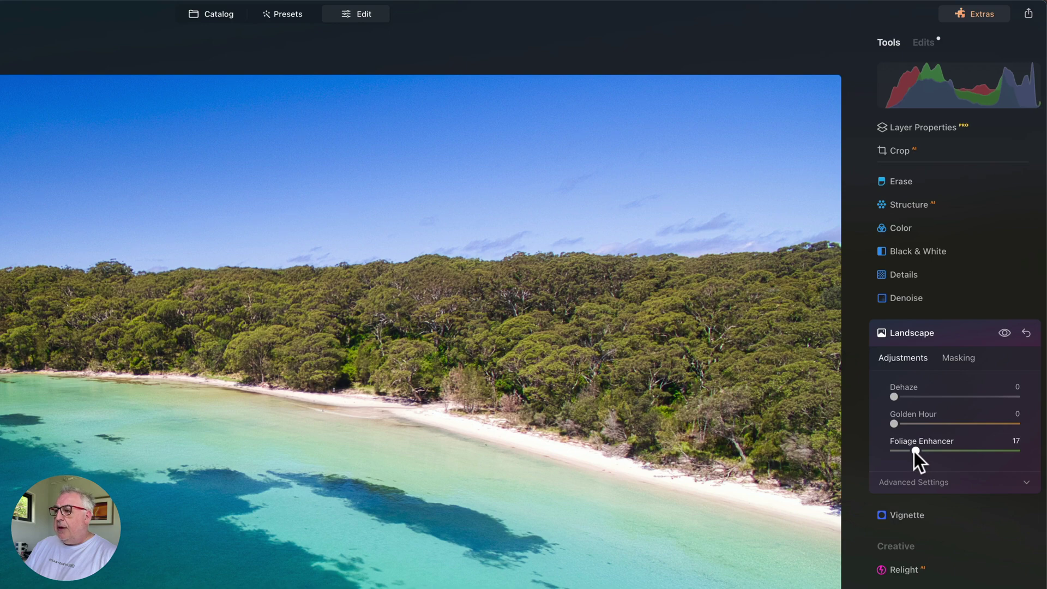
left_click_drag(916, 451, 921, 450)
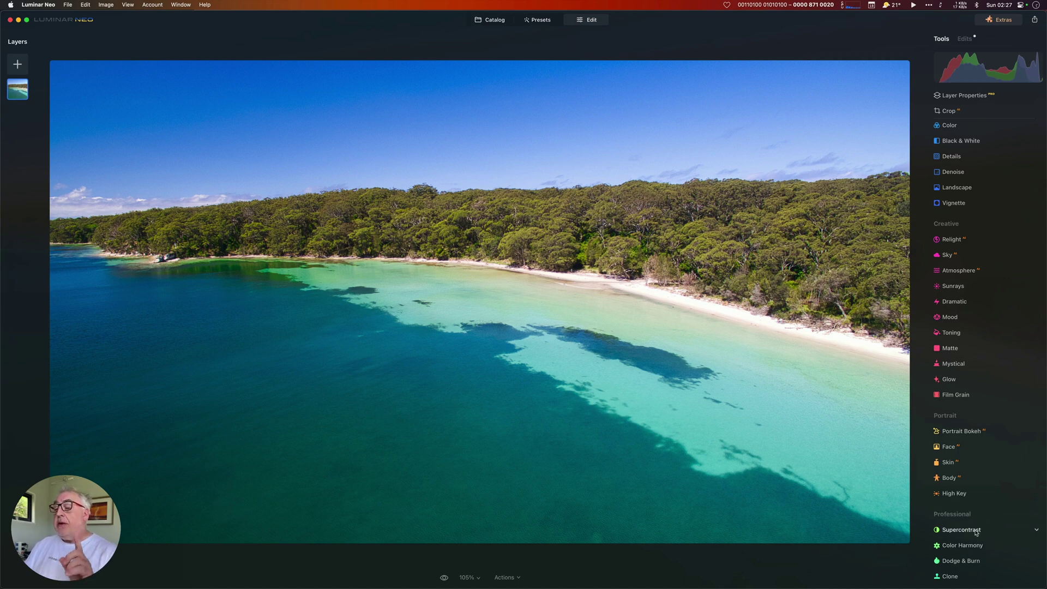
- In Supercontrast, set Highlights Contrast to 30 and Shadows Contrast to 40
left_click(976, 532)
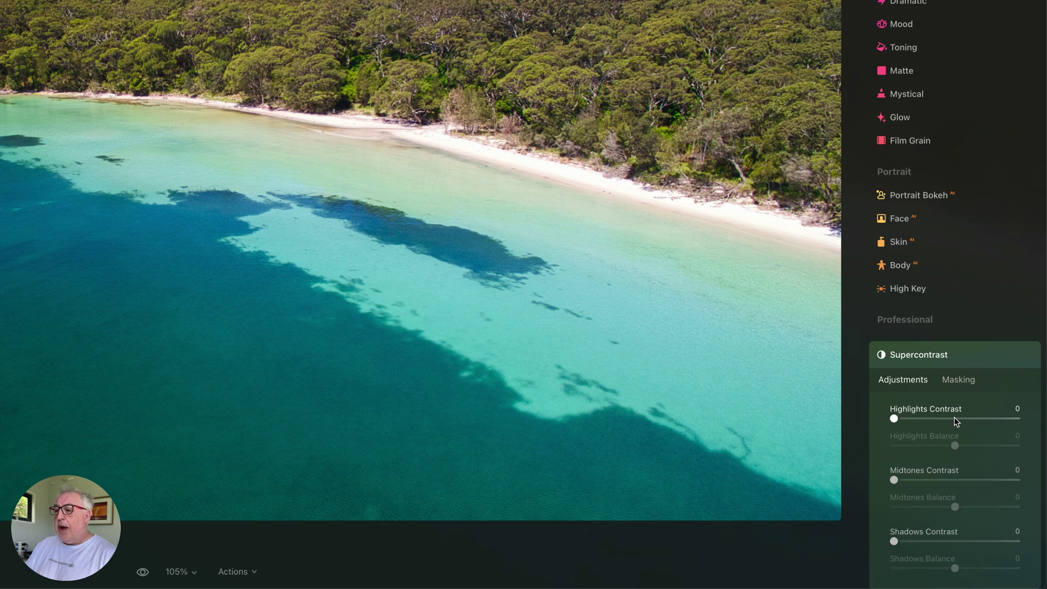
left_click(955, 419)
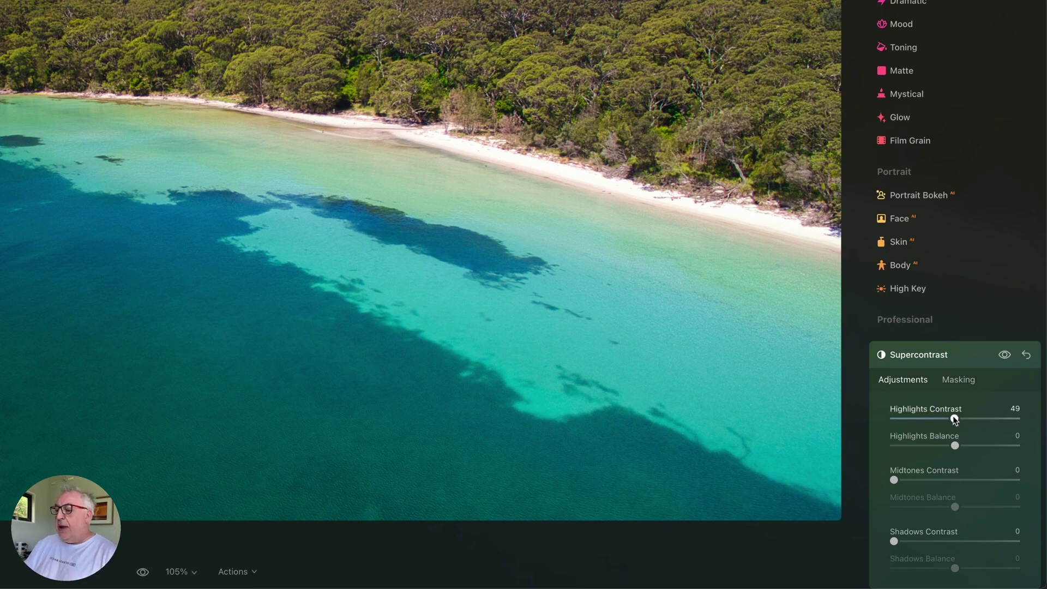
left_click_drag(954, 420, 930, 420)
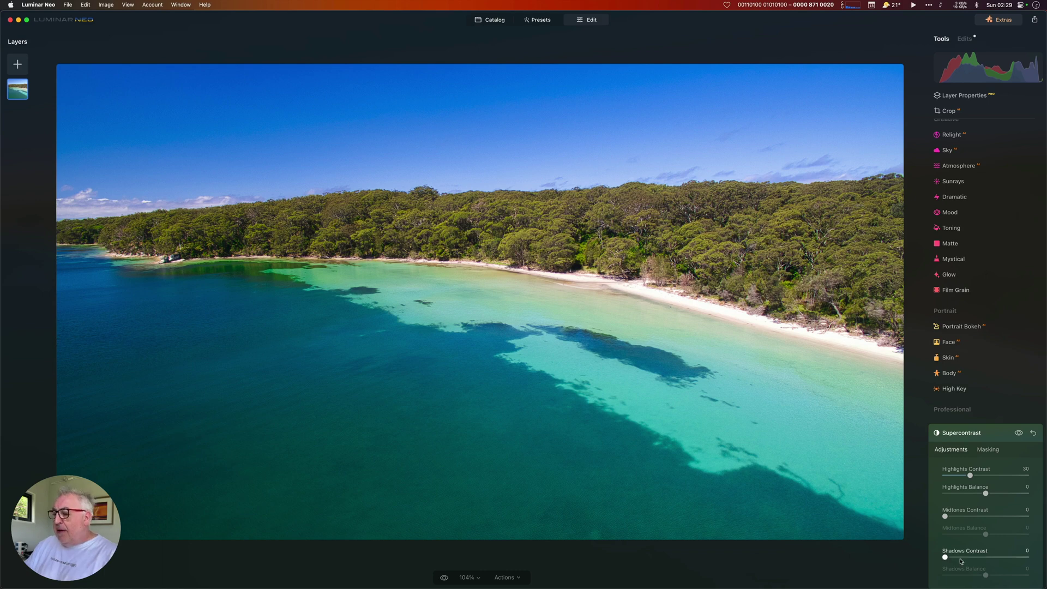
left_click_drag(960, 559, 969, 563)
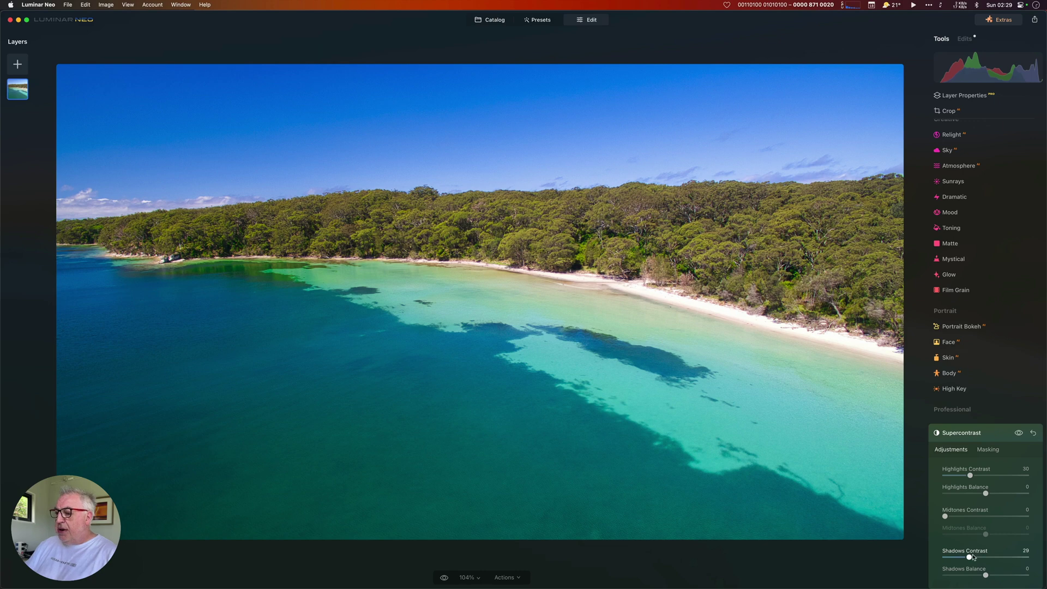
left_click_drag(969, 557, 977, 557)
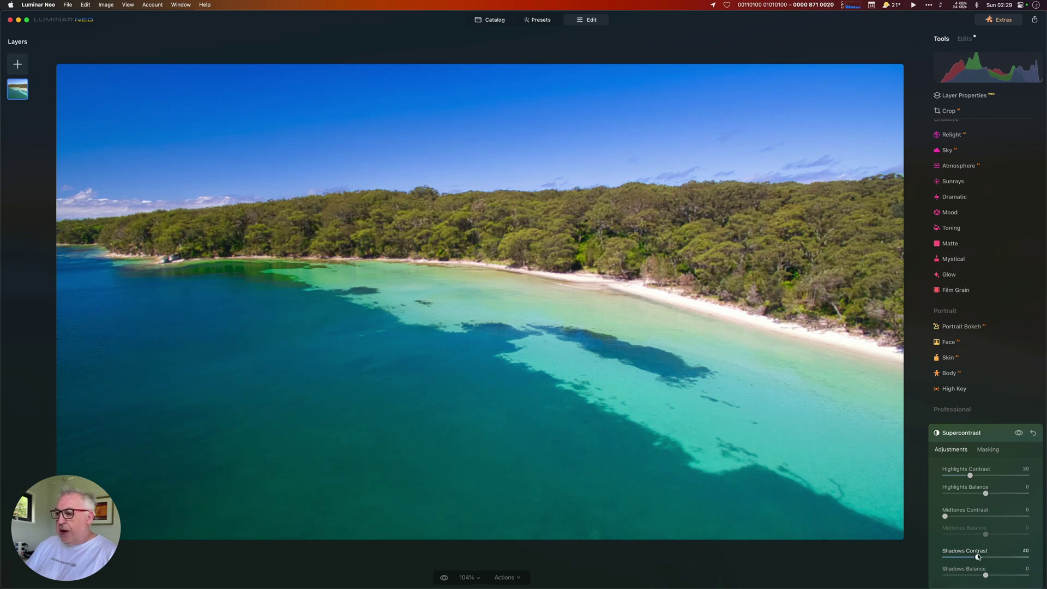
left_click(961, 433)
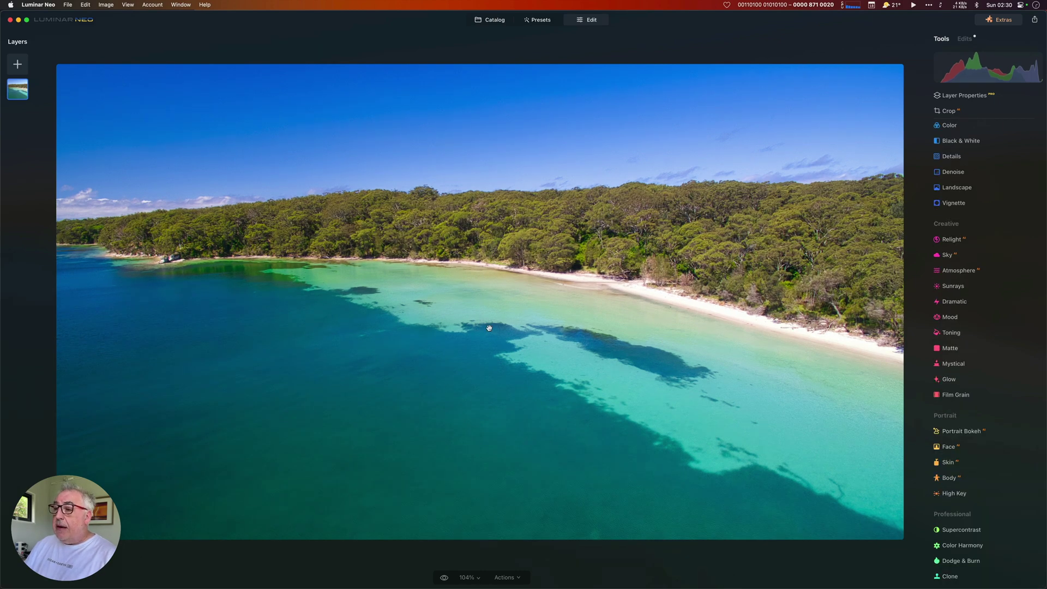
left_click(444, 578)
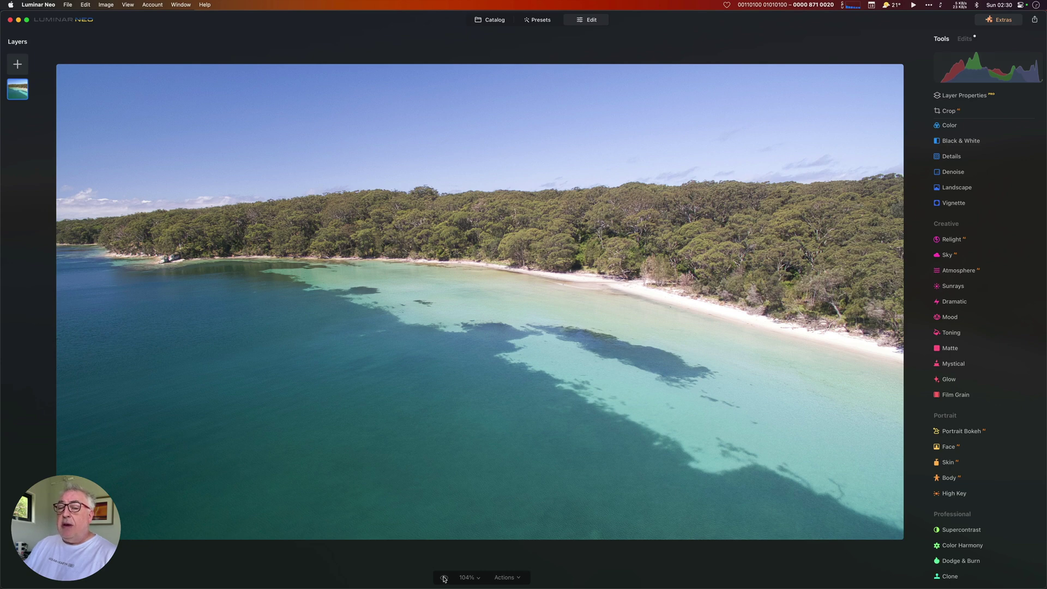
left_click(444, 578)
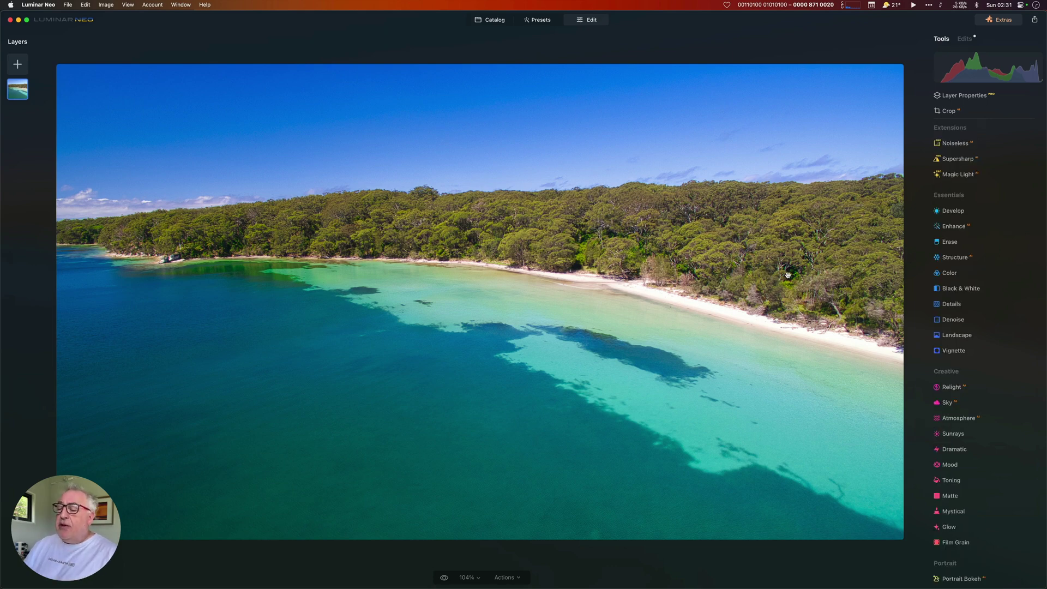
- After a brief look at Erase, apply Noiseless AI at Low (Luminosity Denoise 100, Details 50, Sharpness 50)
left_click(950, 242)
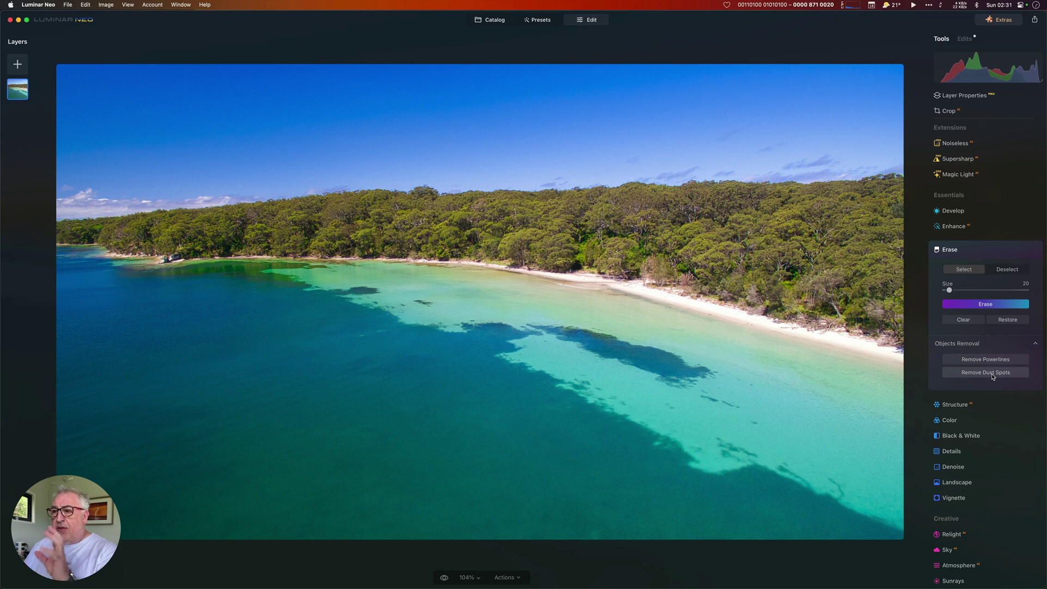
left_click(960, 249)
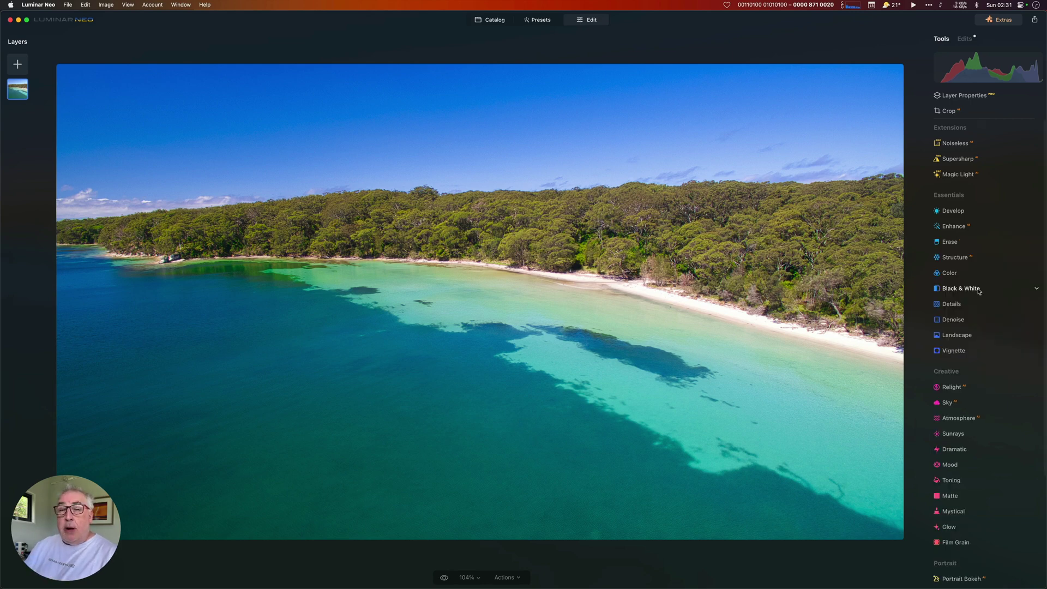
left_click(994, 145)
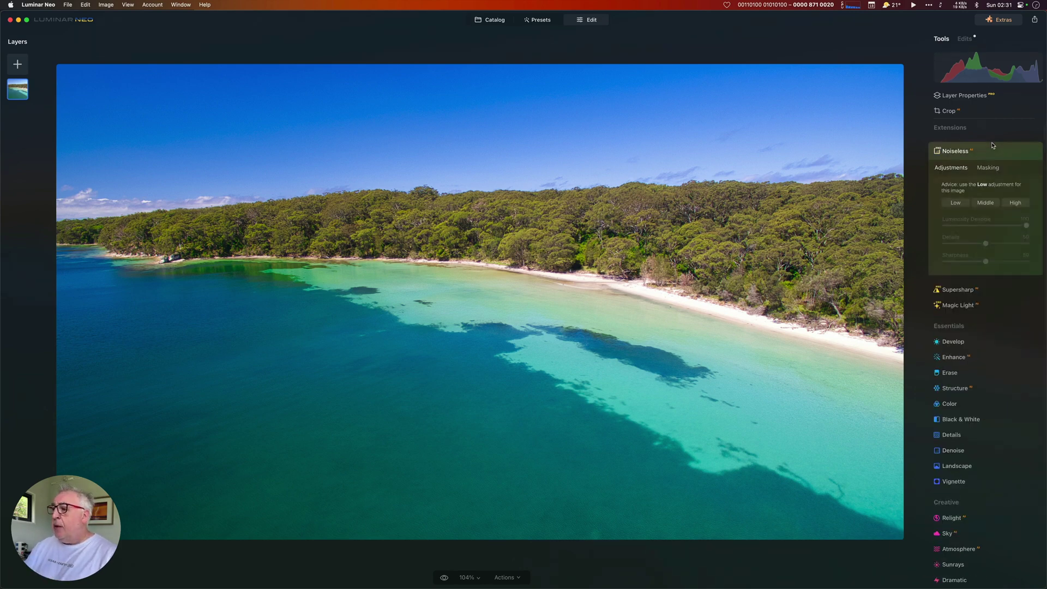
left_click(955, 204)
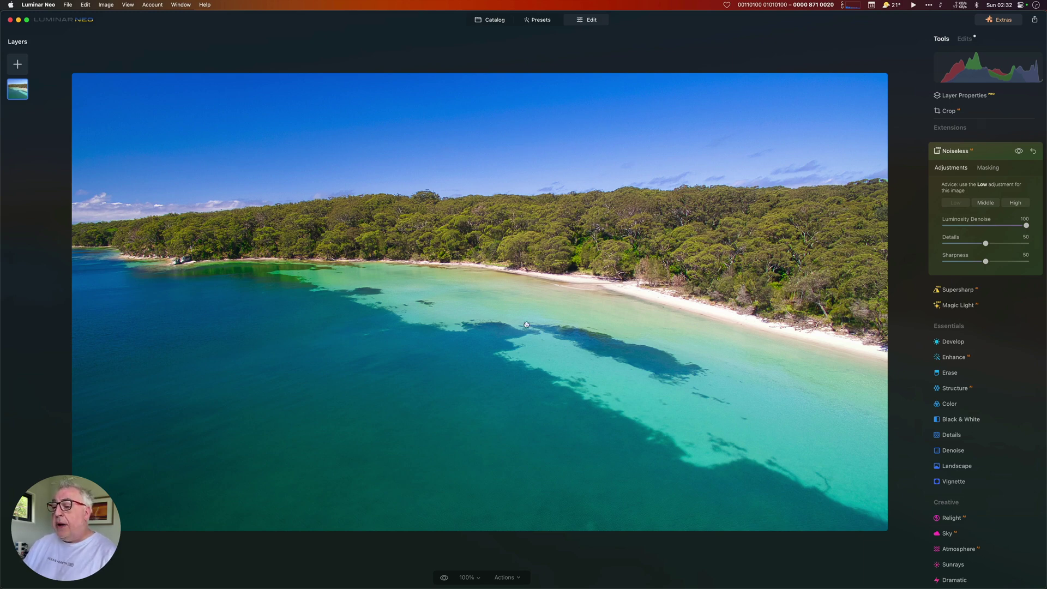
- Collapse Noiseless and review the Supersharp options without applying any sharpening
left_click(990, 152)
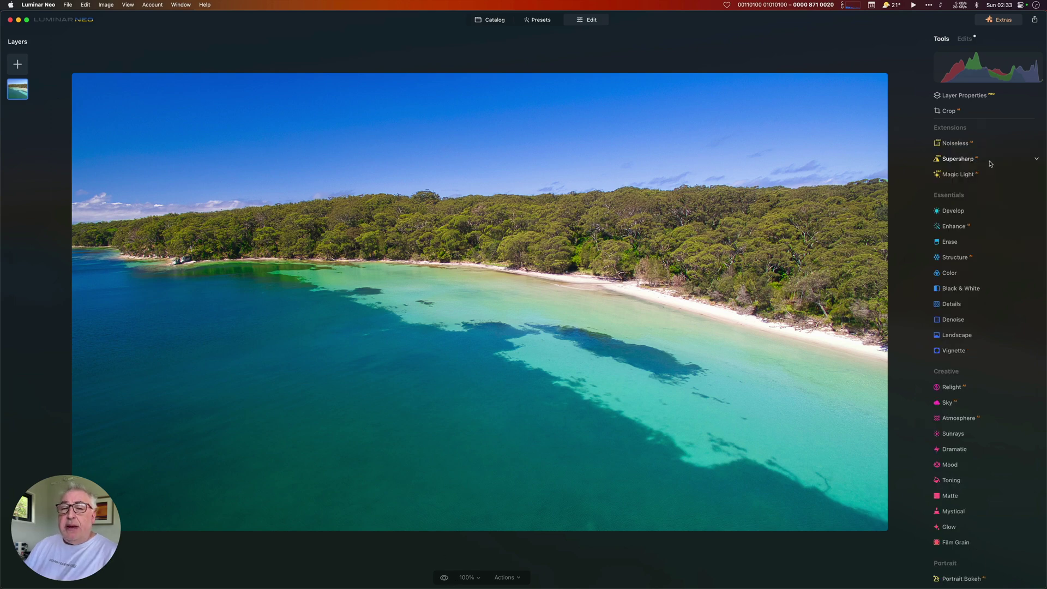
left_click(993, 160)
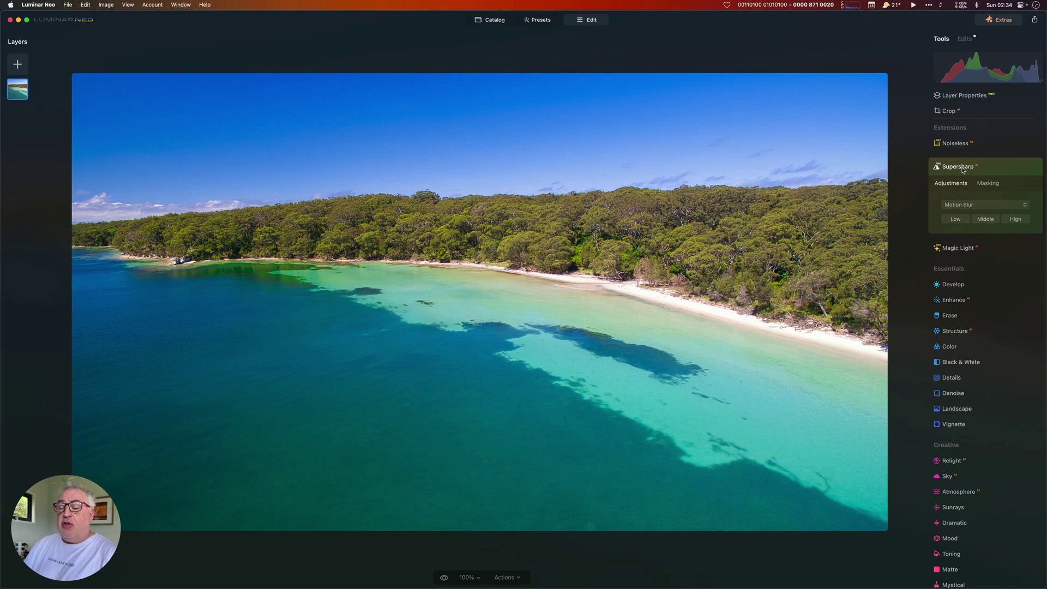
left_click(1009, 168)
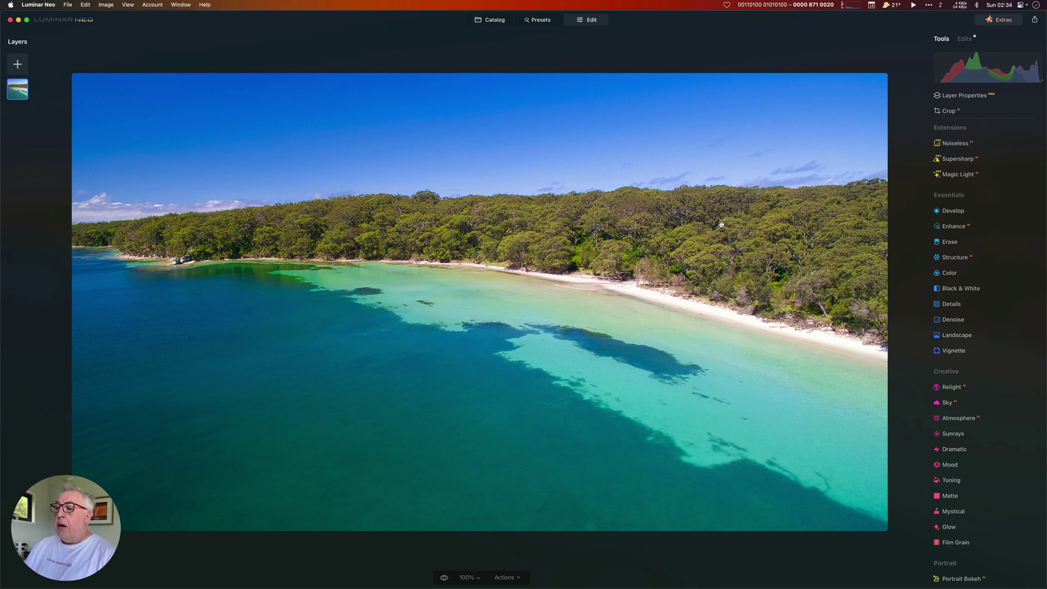
- Compare the edited bay photo with the unedited original, then return to the edited version
left_click(445, 577)
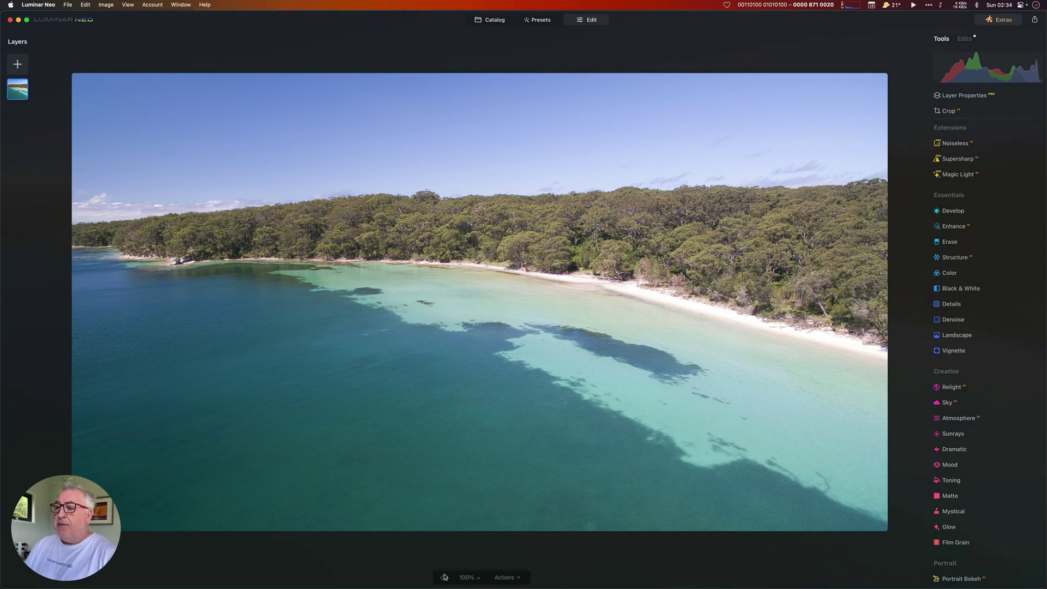
left_click(445, 577)
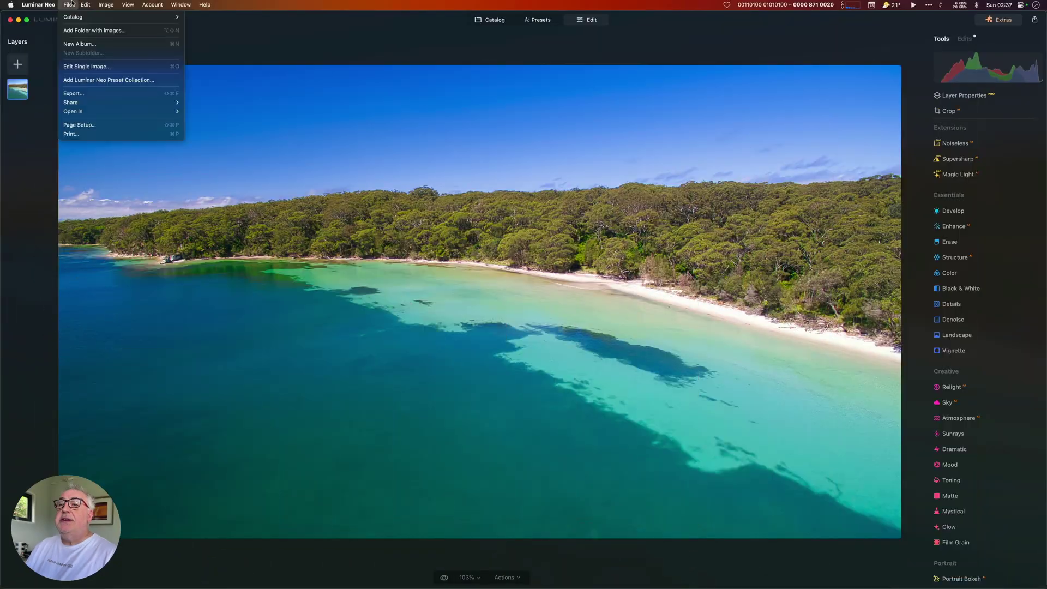
- Export the photo to the Desktop as JPEG DJI_0236 at quality 95
left_click(116, 95)
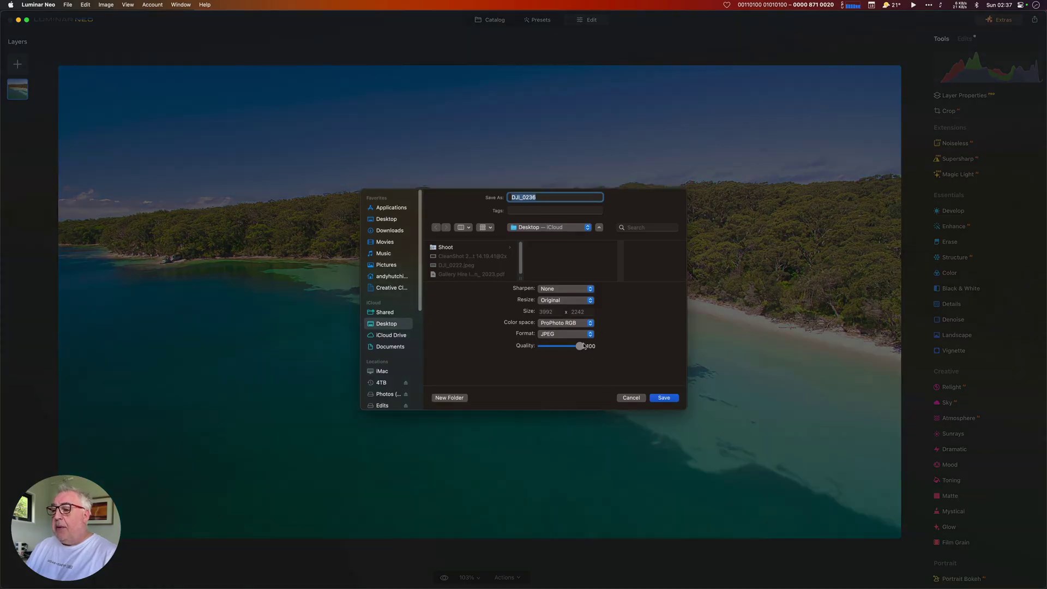
left_click(548, 197)
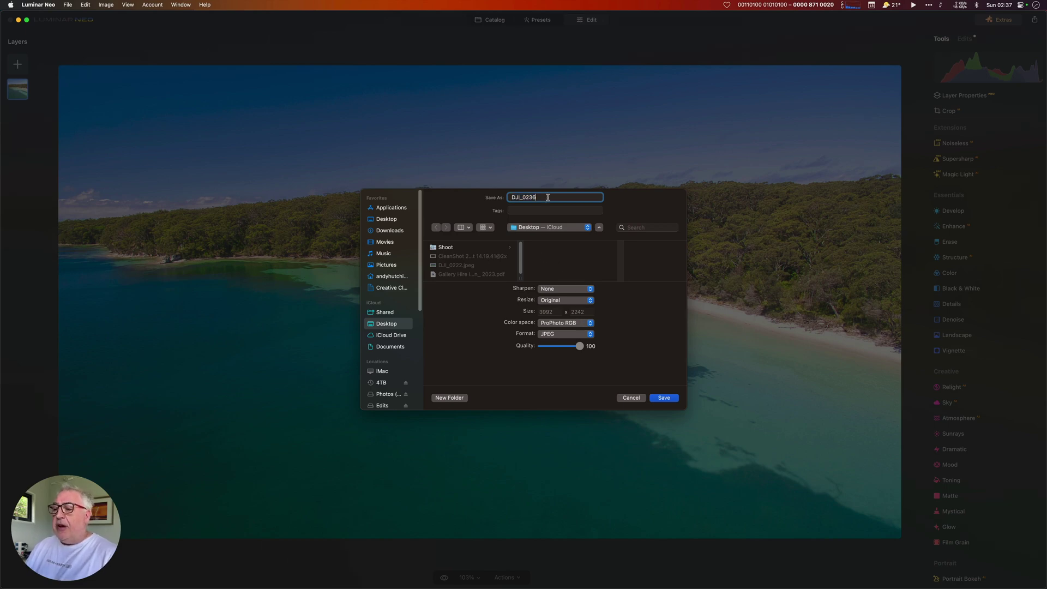
left_click_drag(577, 348, 575, 348)
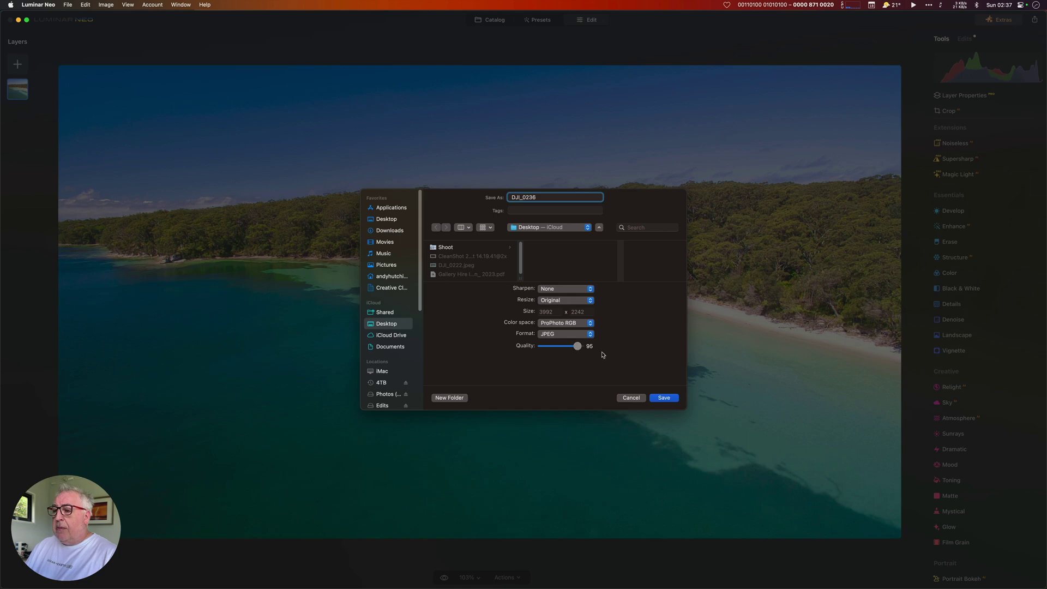
left_click(664, 398)
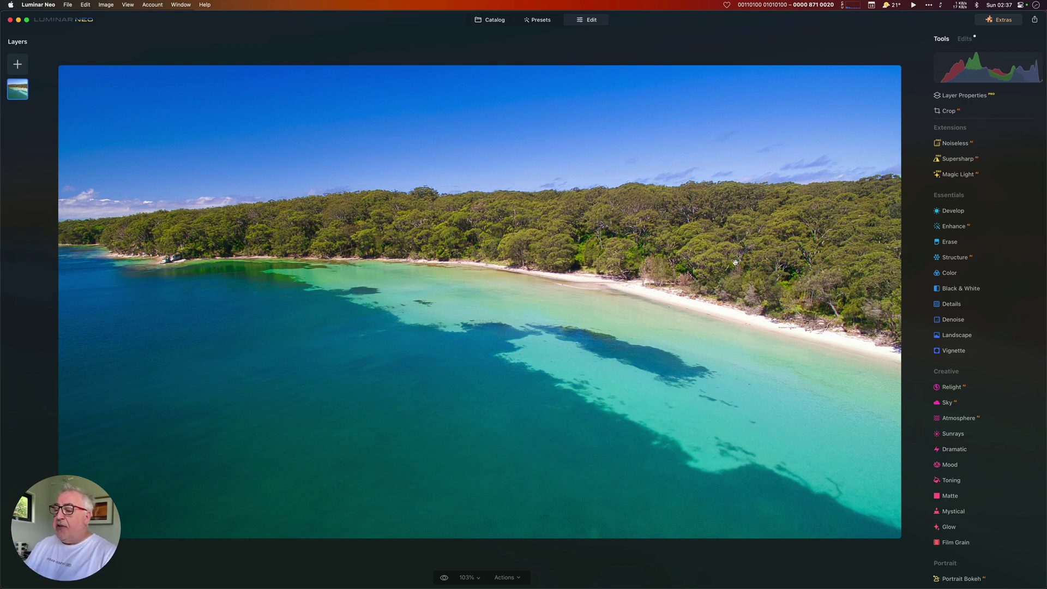
left_click(955, 211)
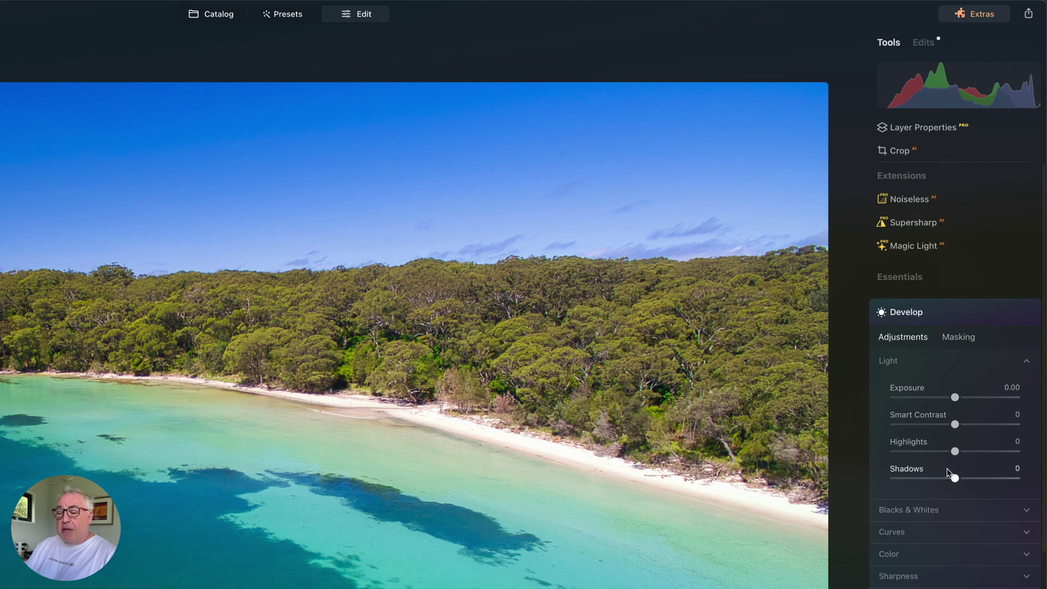
left_click(980, 313)
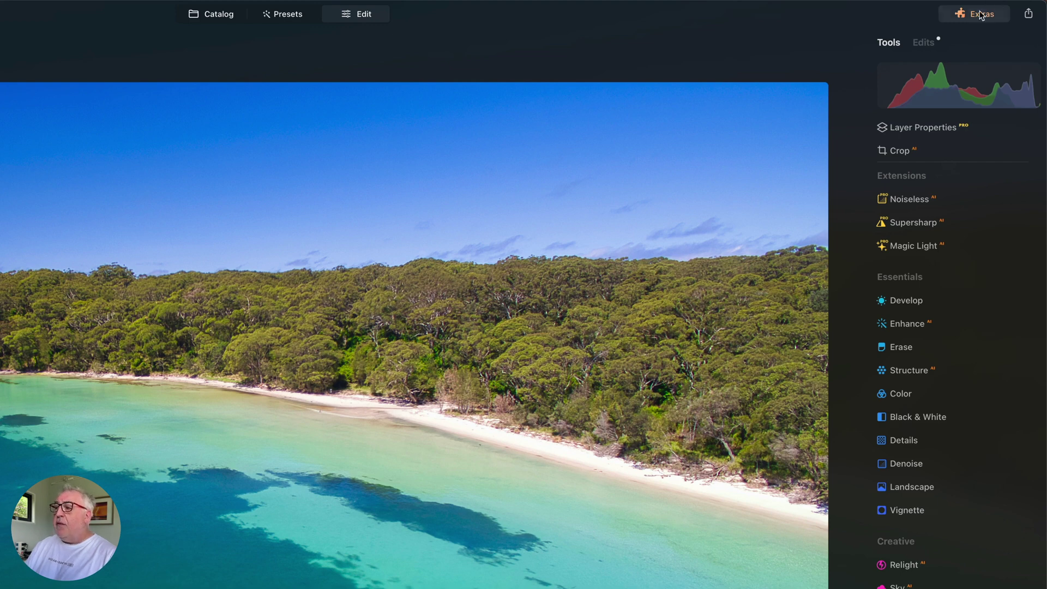
left_click(922, 44)
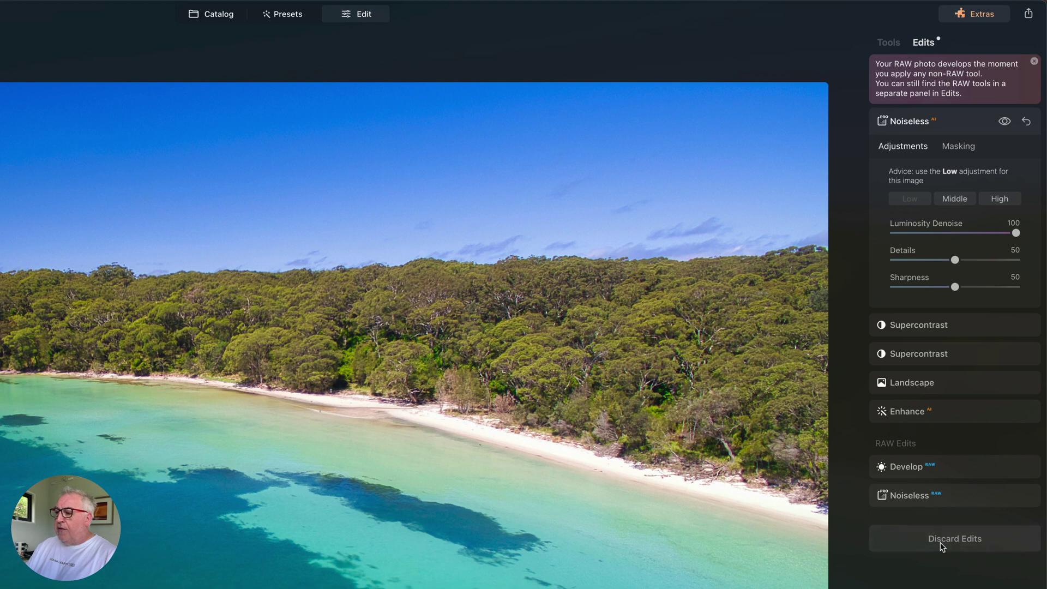
left_click(953, 469)
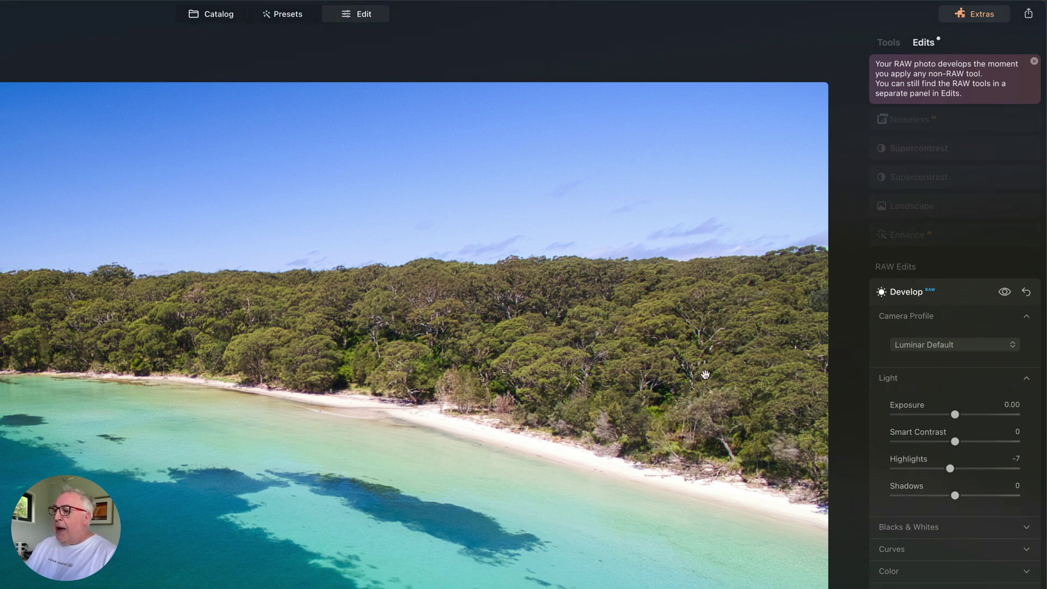
left_click(887, 44)
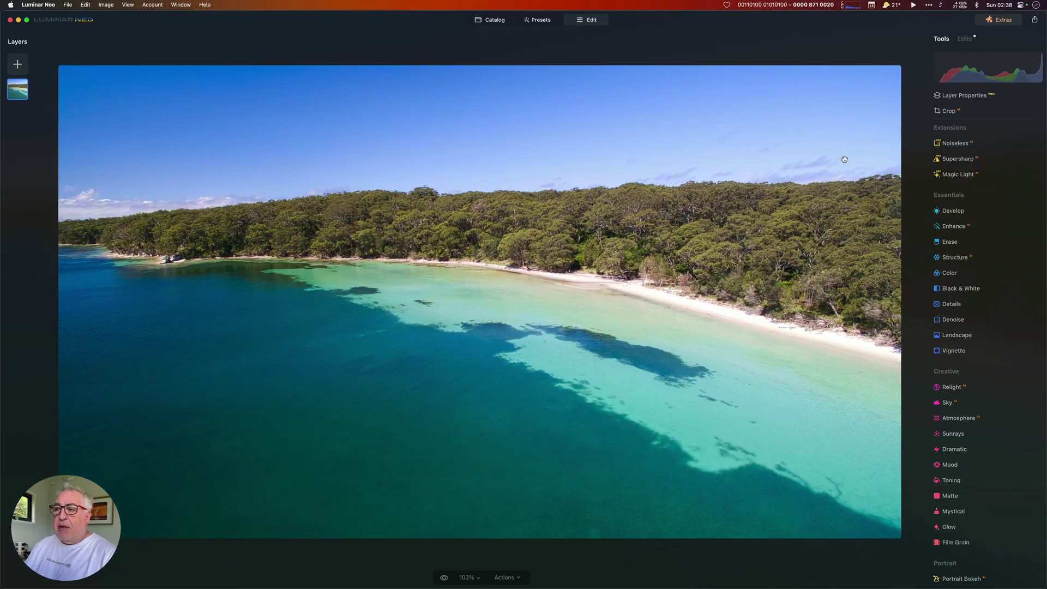